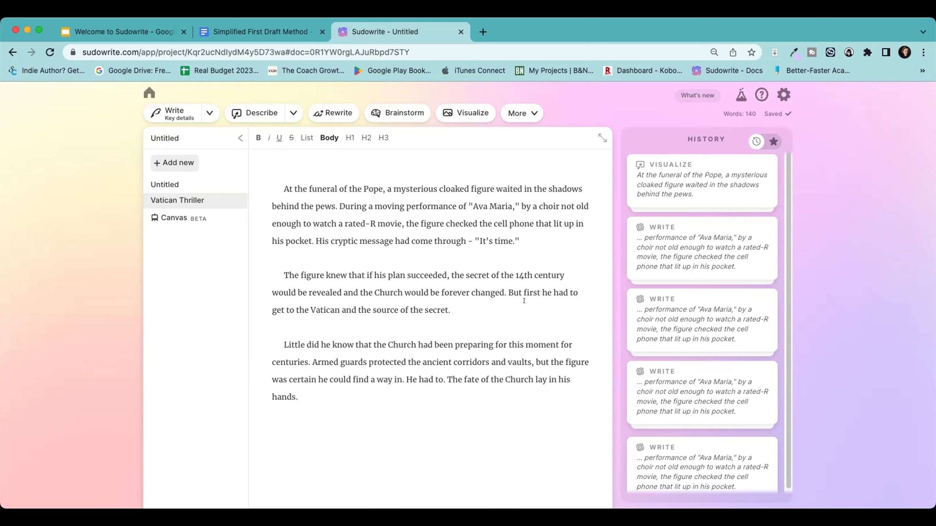
Step: In the empty Untitled document, start a first-draft prompt with the words "Write for me an opening scene"
{"action": "left_click", "coordinate": [162, 182]}
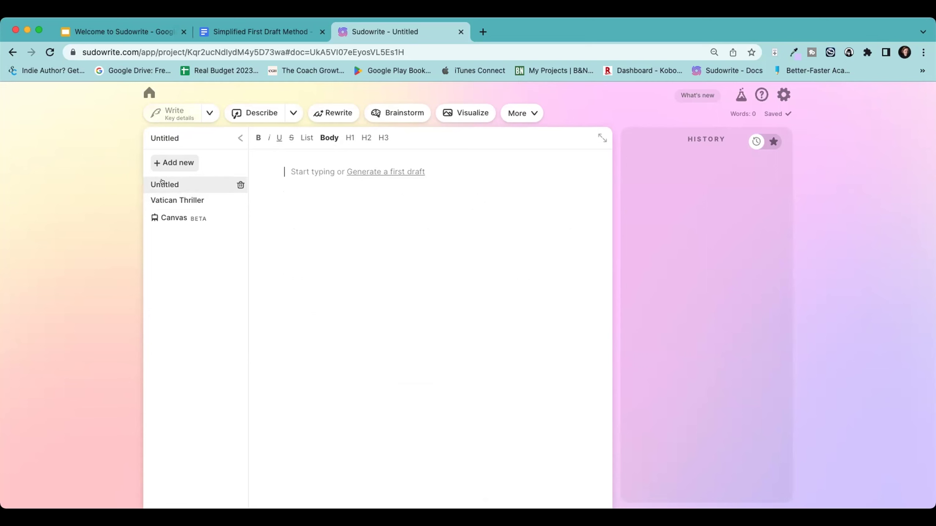
{"action": "left_click", "coordinate": [381, 171]}
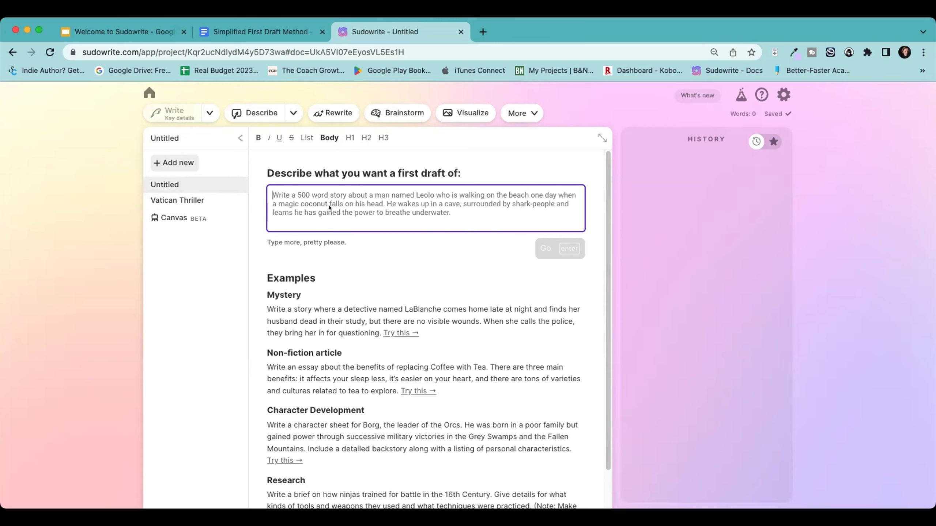
{"action": "type", "text": "Writ"}
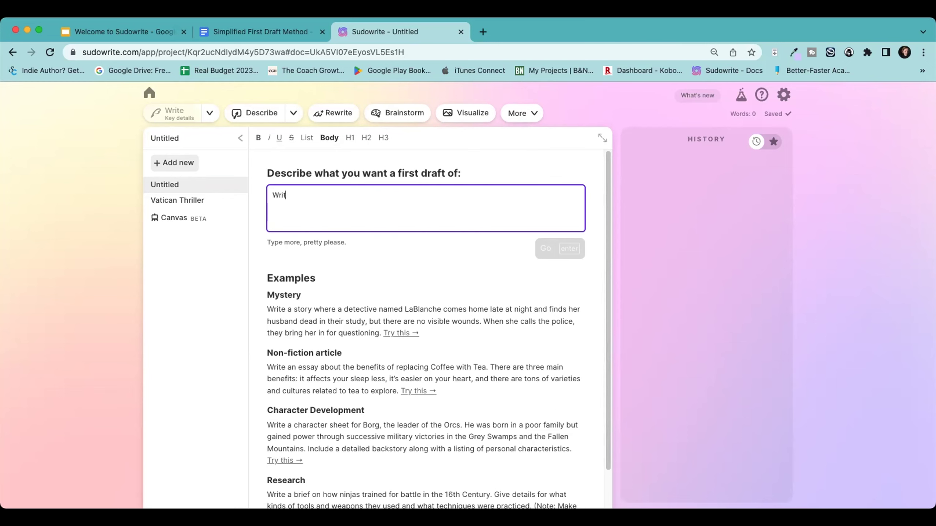
{"action": "type", "text": "e for me"}
{"action": "type", "text": "five suma"}
{"action": "key", "text": "BackSpace"}
{"action": "type", "text": "maries"}
{"action": "key", "text": "BackSpace"}
{"action": "key", "text": "BackSpace"}
{"action": "key", "text": "BackSpace"}
{"action": "key", "text": "BackSpace"}
{"action": "key", "text": "BackSpace"}
{"action": "key", "text": "BackSpace"}
{"action": "key", "text": "BackSpace"}
{"action": "key", "text": "BackSpace"}
{"action": "key", "text": "BackSpace"}
{"action": "key", "text": "BackSpace"}
{"action": "key", "text": "BackSpace"}
{"action": "key", "text": "BackSpace"}
{"action": "key", "text": "BackSpace"}
{"action": "key", "text": "BackSpace"}
{"action": "key", "text": "BackSpace"}
{"action": "type", "text": "an opening scene"}
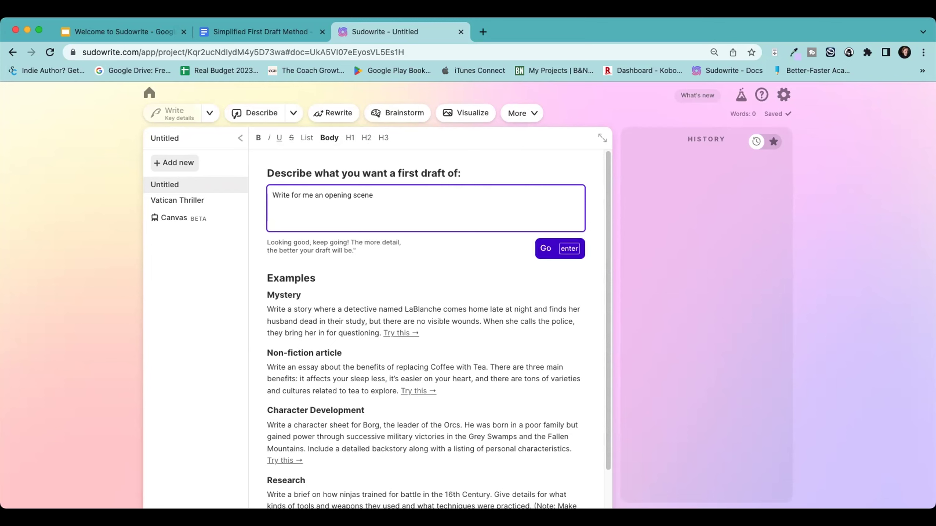
Step: Continue the prompt with "for a near-future science fiction story about an inventor who is about to be murdered for this most recent invention."
{"action": "type", "text": " for a near-future science fiction story"}
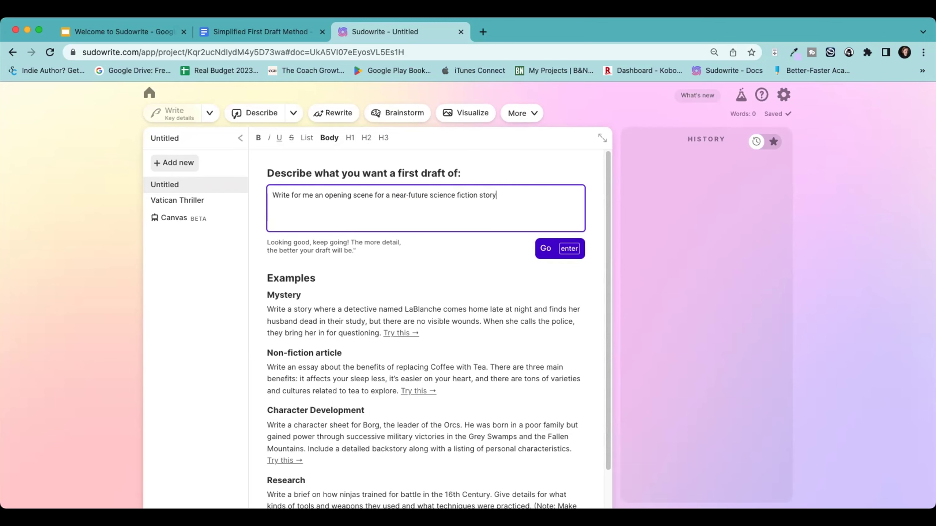
{"action": "type", "text": " about an inventor who is"}
{"action": "type", "text": " about to be mur"}
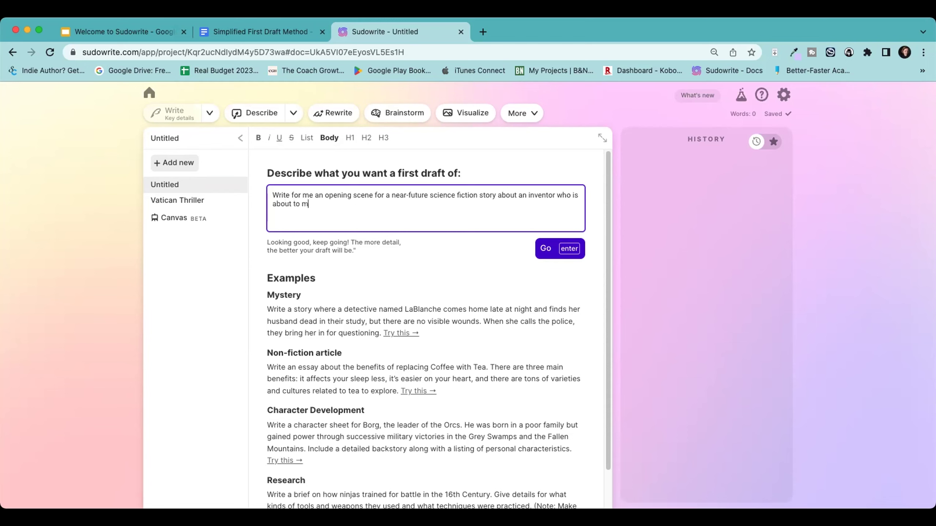
{"action": "type", "text": "dered for this most reacent "}
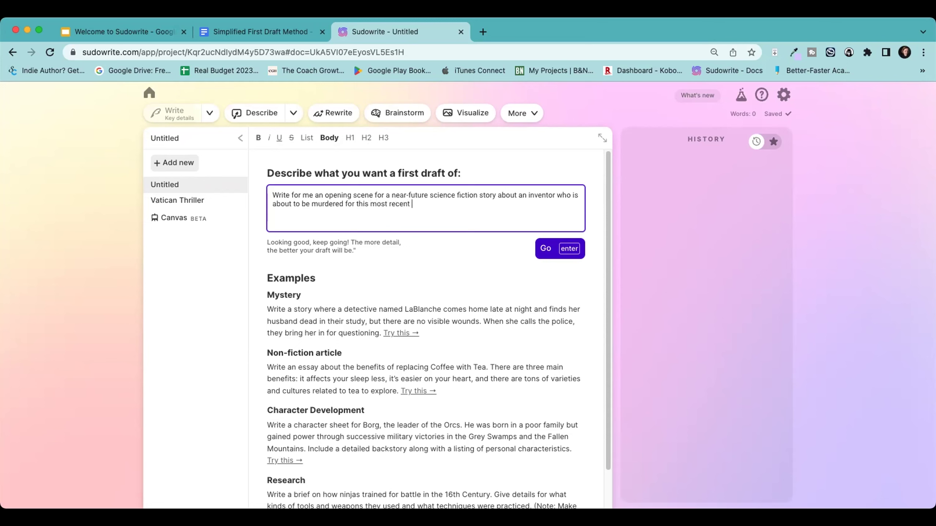
{"action": "type", "text": "invention."}
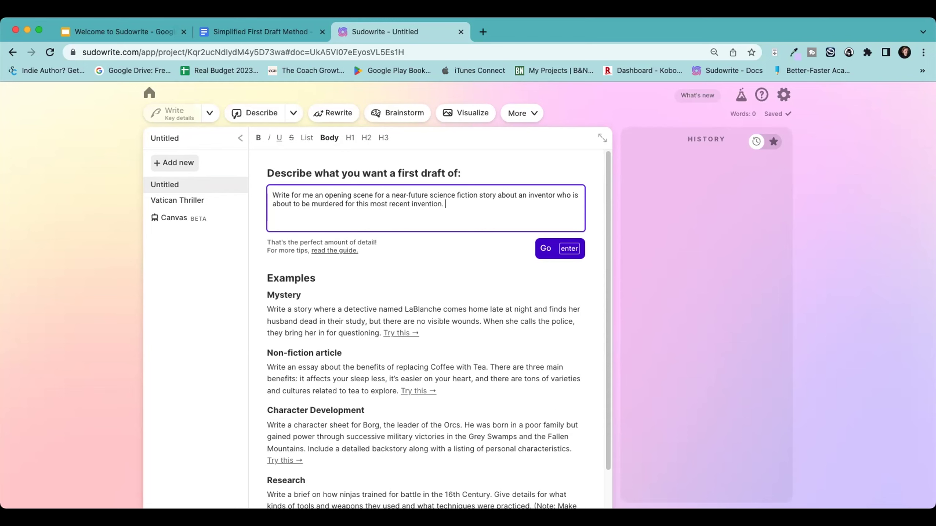
Step: Add "The invention should be something that could be invented in the years of 2030-2045. Write the scene with an ominous tone." and generate the draft
{"action": "type", "text": "The invention should be something that could be invented in the years of 2030-2045"}
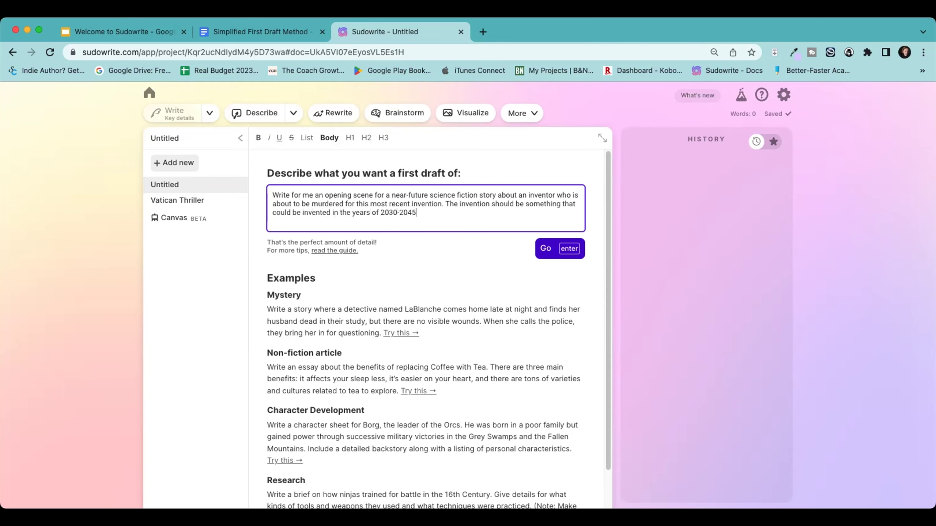
{"action": "type", "text": ". B"}
{"action": "key", "text": "BackSpace"}
{"action": "type", "text": "Write the scene with"}
{"action": "key", "text": "BackSpace"}
{"action": "key", "text": "BackSpace"}
{"action": "key", "text": "BackSpace"}
{"action": "key", "text": "BackSpace"}
{"action": "key", "text": "BackSpace"}
{"action": "type", "text": "with  am"}
{"action": "key", "text": "BackSpace"}
{"action": "type", "text": "n"}
{"action": "key", "text": "BackSpace"}
{"action": "key", "text": "BackSpace"}
{"action": "key", "text": "BackSpace"}
{"action": "type", "text": "an ominous "}
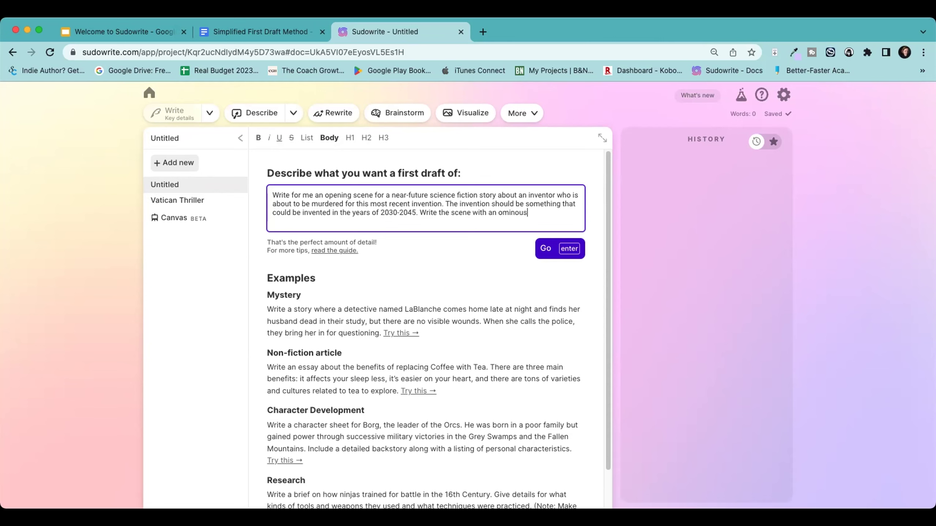
{"action": "type", "text": "tone."}
{"action": "left_click", "coordinate": [540, 247]}
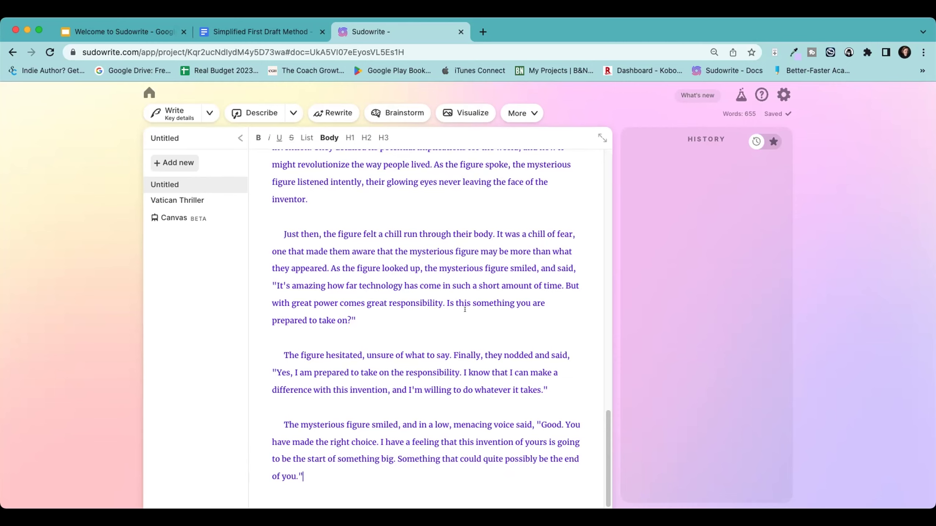
Step: Select the draft's opening sentences up to "fading away into the night." and set up a Rewrite with the Customize option
{"action": "scroll", "coordinate": [457, 301], "scroll_direction": "up", "scroll_amount": 10}
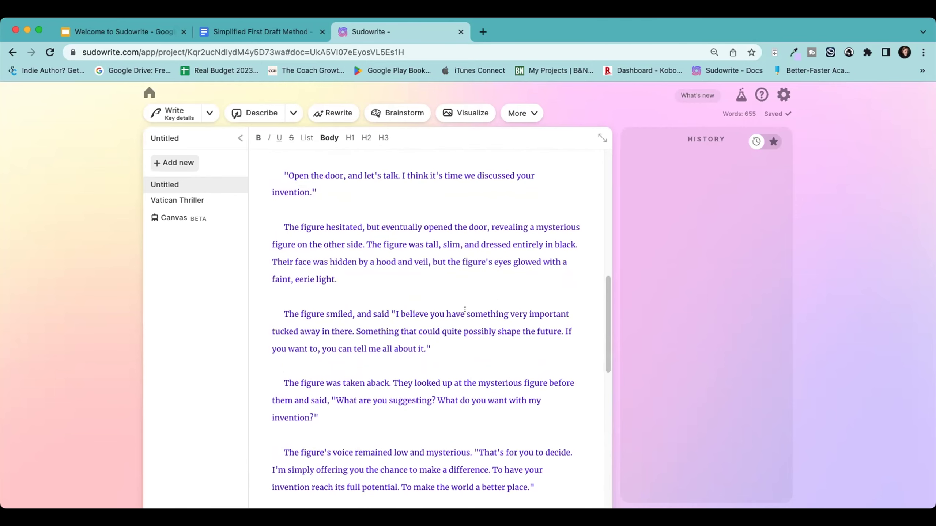
{"action": "scroll", "coordinate": [465, 309], "scroll_direction": "up", "scroll_amount": 10}
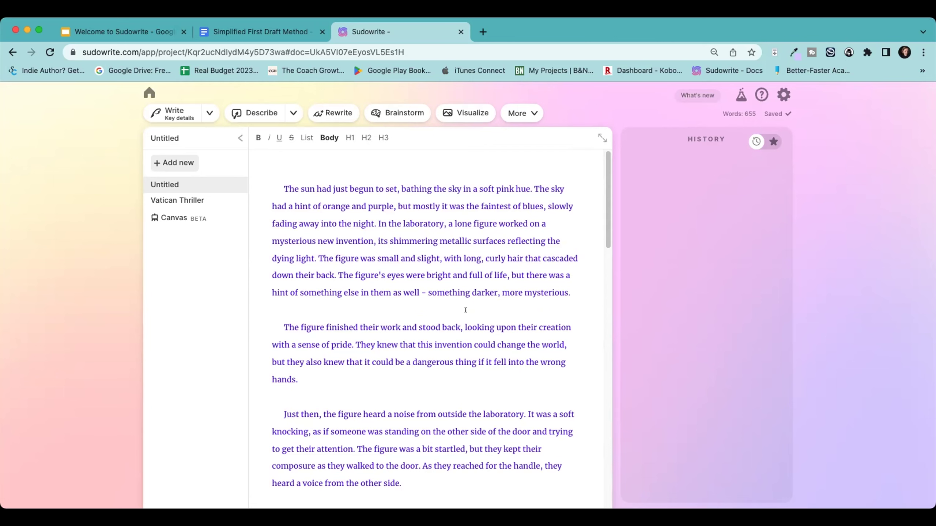
{"action": "scroll", "coordinate": [465, 310], "scroll_direction": "down", "scroll_amount": 15}
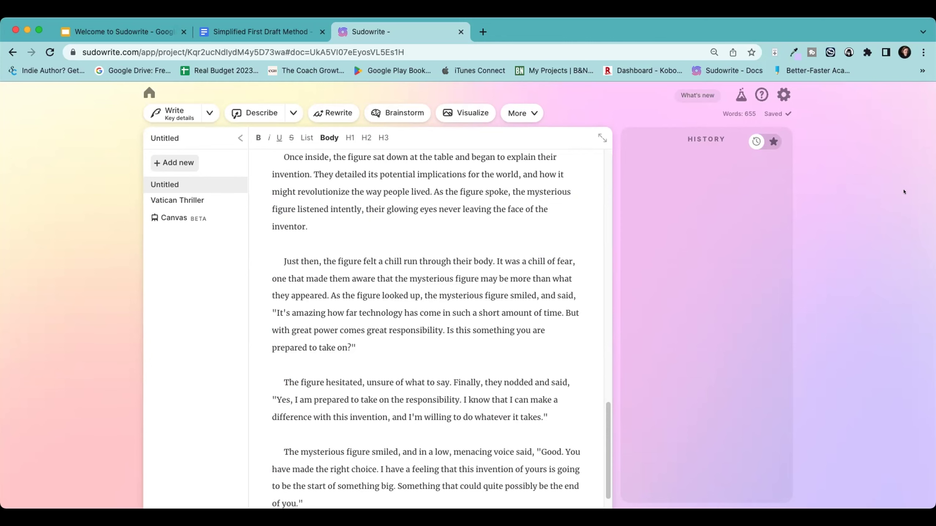
{"action": "scroll", "coordinate": [530, 301], "scroll_direction": "up", "scroll_amount": 20}
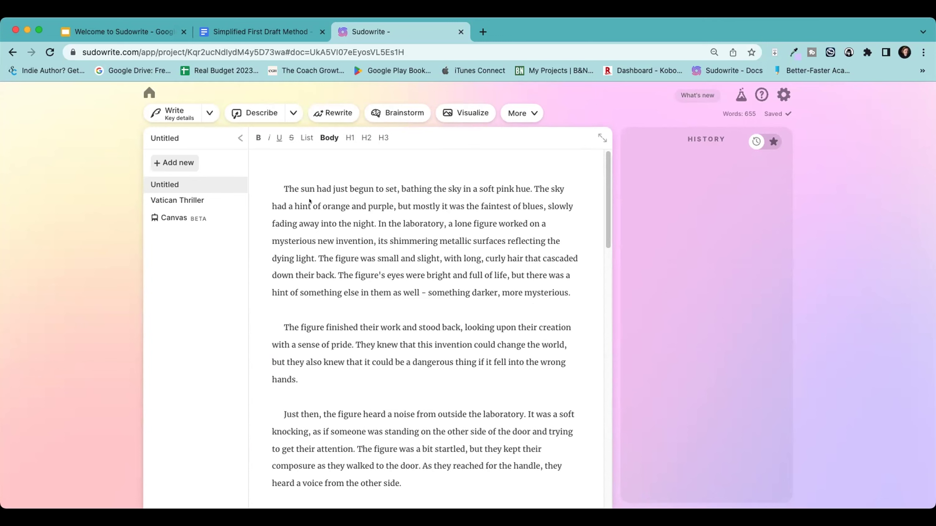
{"action": "left_click_drag", "start_coordinate": [283, 188], "coordinate": [375, 225]}
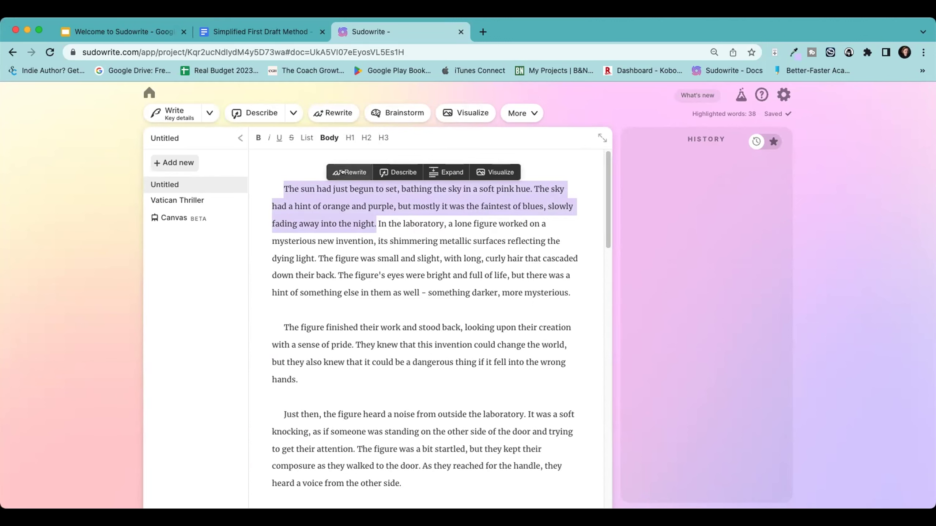
{"action": "left_click", "coordinate": [342, 172]}
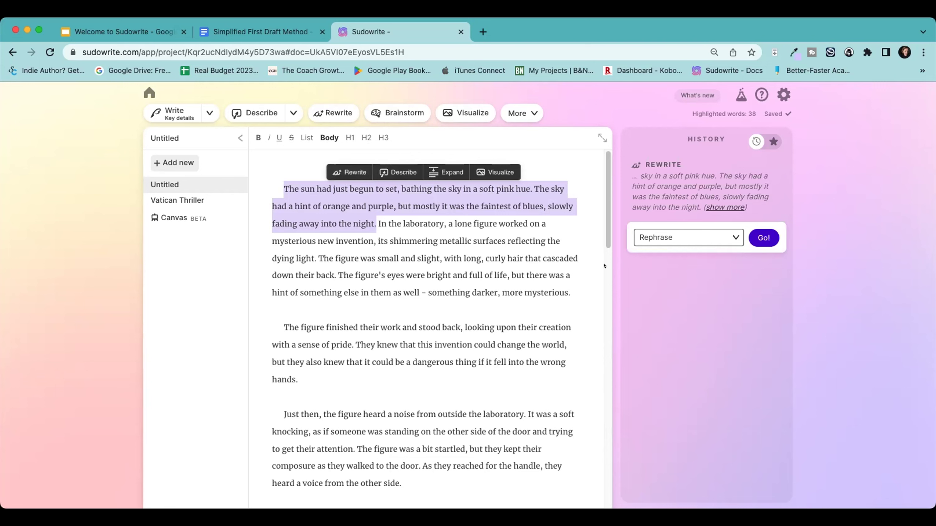
{"action": "left_click", "coordinate": [727, 235]}
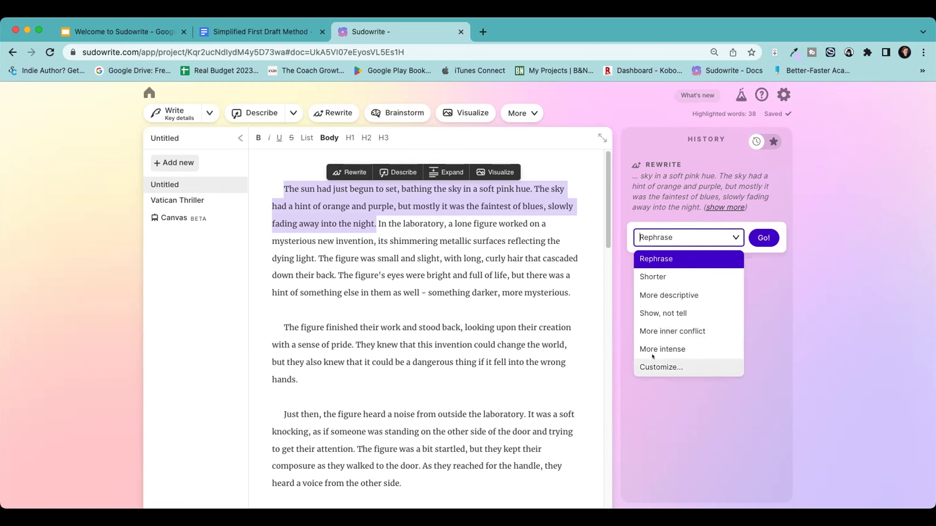
{"action": "left_click", "coordinate": [653, 364]}
{"action": "left_click", "coordinate": [663, 271]}
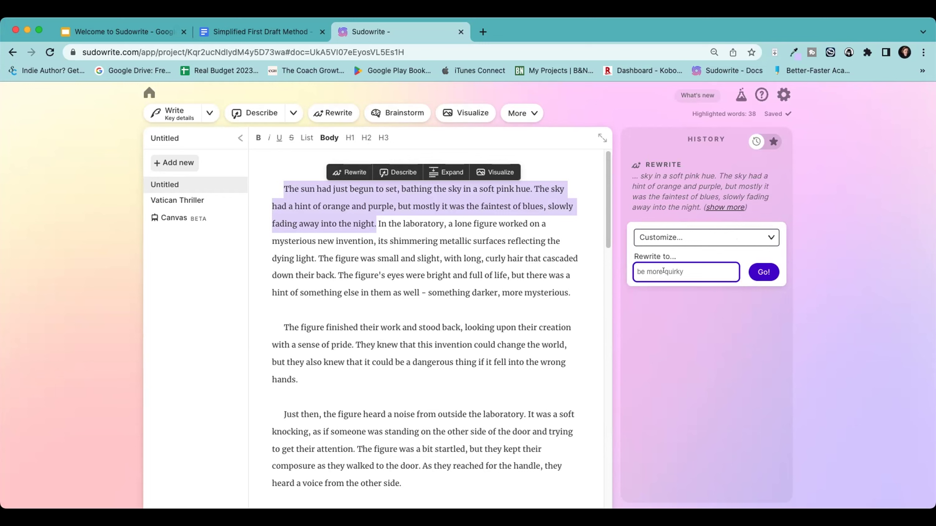
Step: Generate rewrites of the selected sentences with the instruction "be a time setting of night and not sound cliche" and review the suggestions
{"action": "type", "text": "be"}
{"action": "key", "text": "BackSpace"}
{"action": "key", "text": "BackSpace"}
{"action": "key", "text": "BackSpace"}
{"action": "type", "text": "be a time se"}
{"action": "type", "text": "tting of night and "}
{"action": "type", "text": "not sound cliche"}
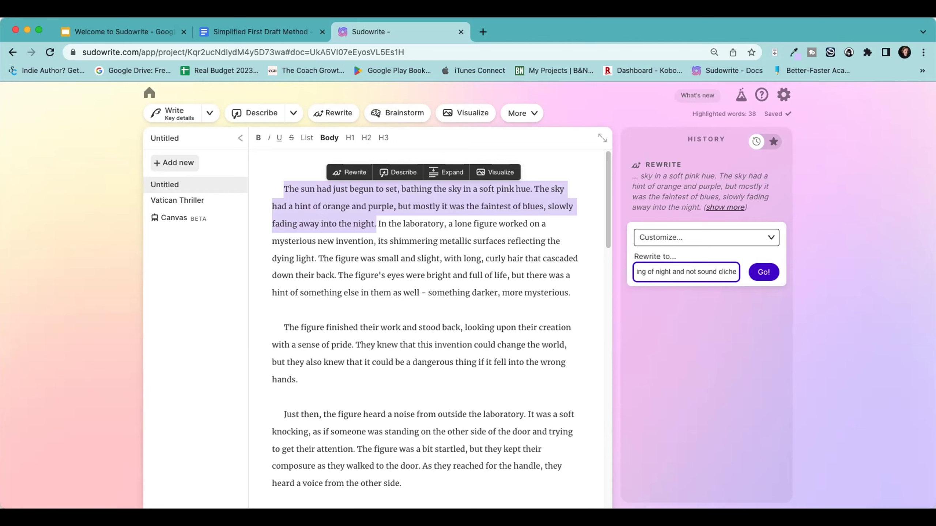
{"action": "left_click", "coordinate": [759, 273]}
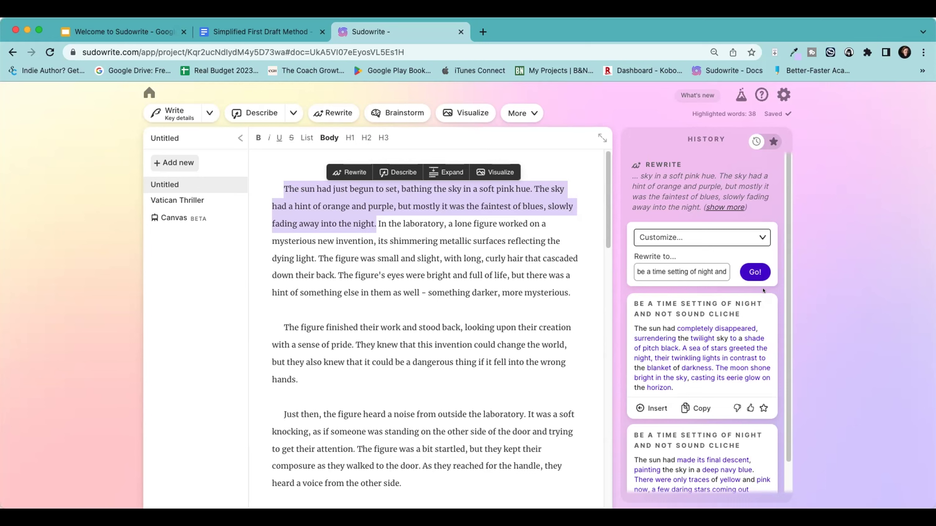
{"action": "scroll", "coordinate": [763, 291], "scroll_direction": "down", "scroll_amount": 1}
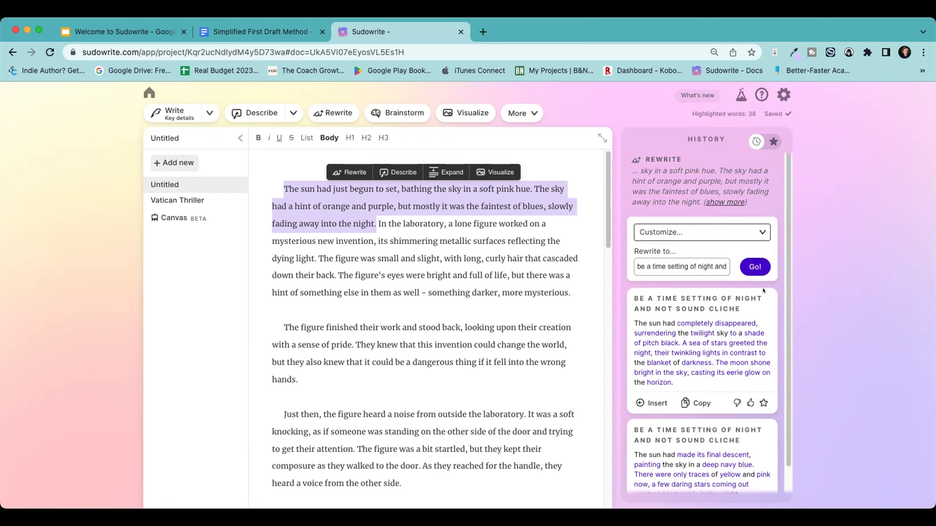
{"action": "scroll", "coordinate": [763, 291], "scroll_direction": "down", "scroll_amount": 2}
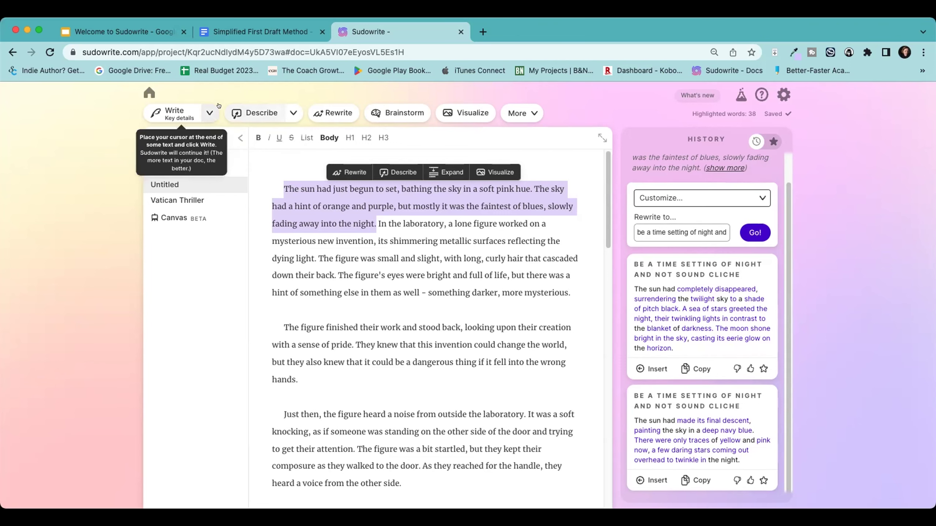
{"action": "left_click", "coordinate": [204, 109]}
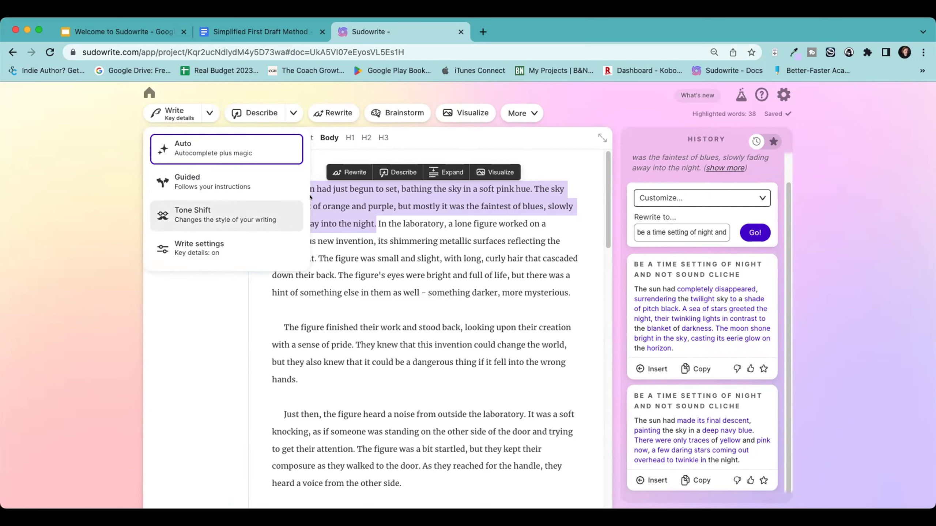
{"action": "left_click", "coordinate": [459, 181]}
{"action": "left_click", "coordinate": [463, 189]}
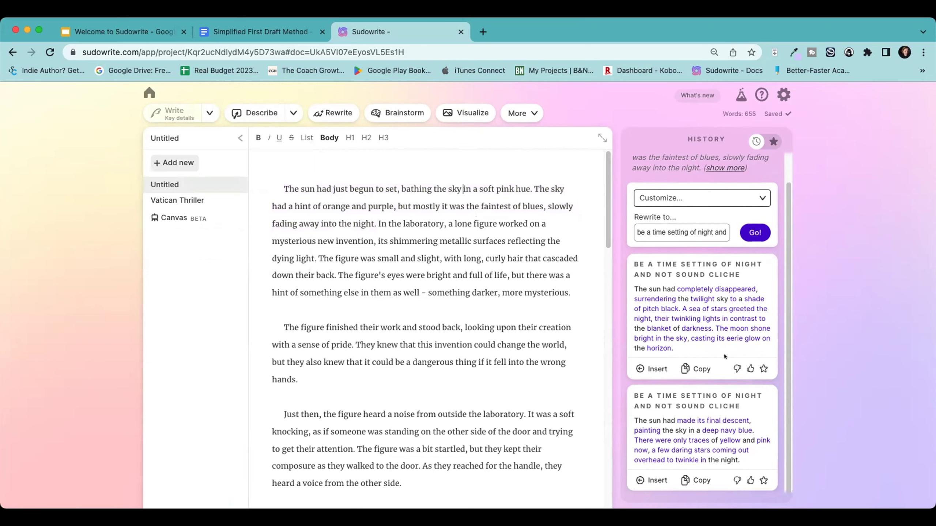
Step: Replace the scene's opening sunset sentences with the suggested line "The moon shone bright in the sky, casting its eerie glow on the horizon."
{"action": "scroll", "coordinate": [724, 356], "scroll_direction": "down", "scroll_amount": 1}
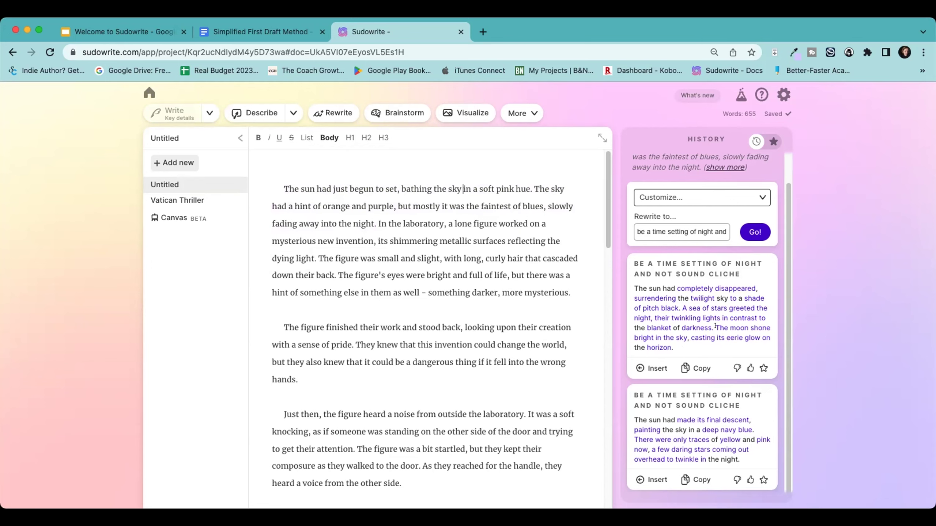
{"action": "left_click_drag", "start_coordinate": [714, 326], "coordinate": [727, 346]}
{"action": "key", "text": "super+c"}
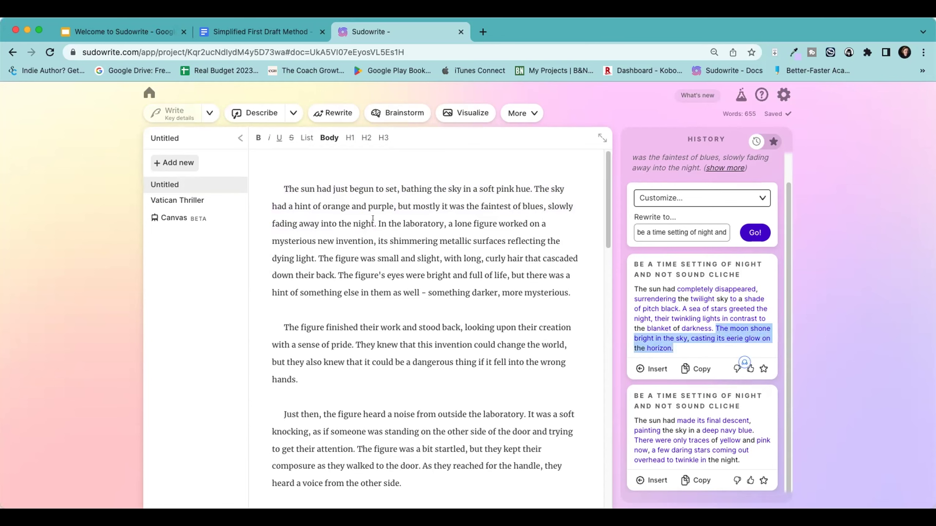
{"action": "left_click_drag", "start_coordinate": [374, 219], "coordinate": [263, 178]}
{"action": "key", "text": "super+v"}
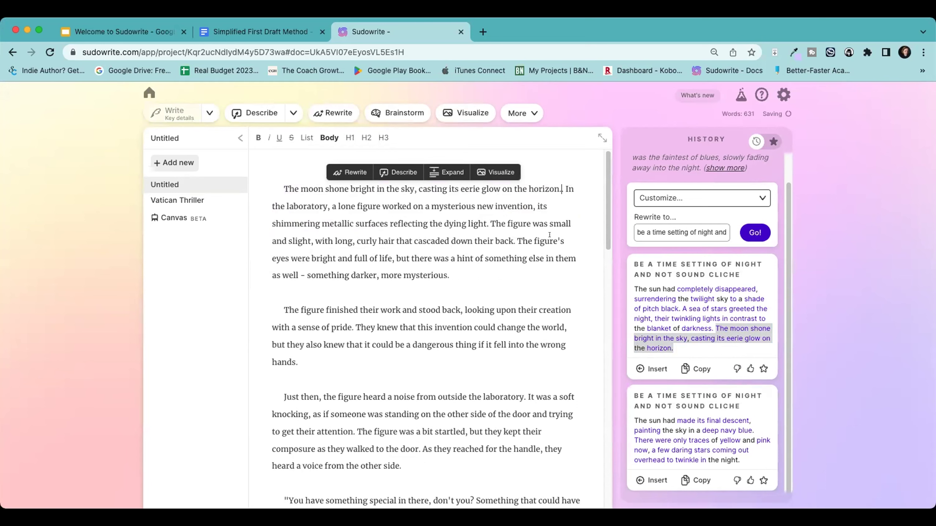
{"action": "key", "text": "BackSpace"}
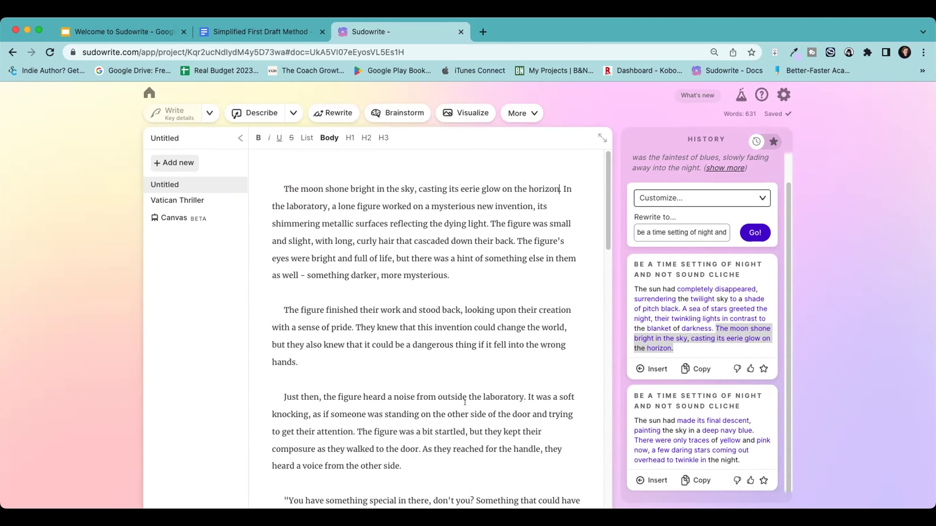
Step: Read through the rest of the revised scene and open the original Draft entry in the Untitled document's history
{"action": "scroll", "coordinate": [465, 402], "scroll_direction": "down", "scroll_amount": 3}
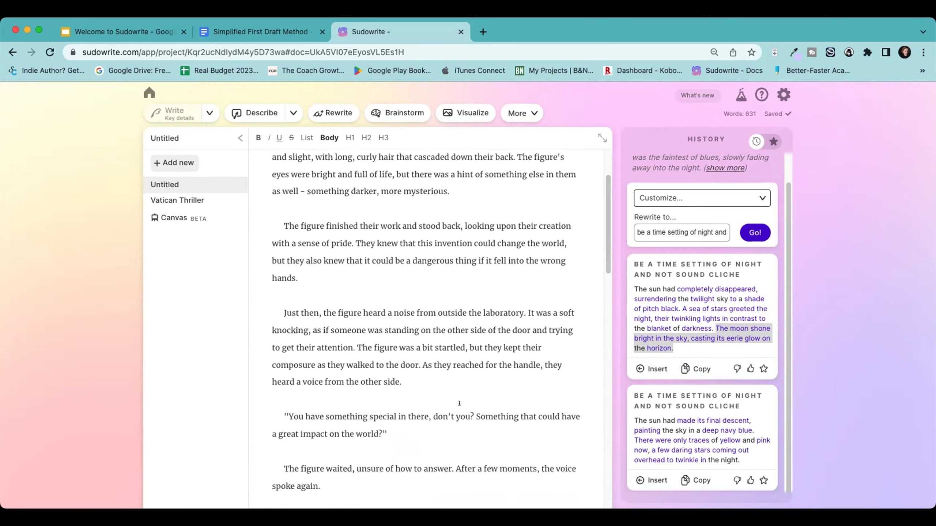
{"action": "scroll", "coordinate": [459, 404], "scroll_direction": "down", "scroll_amount": 1}
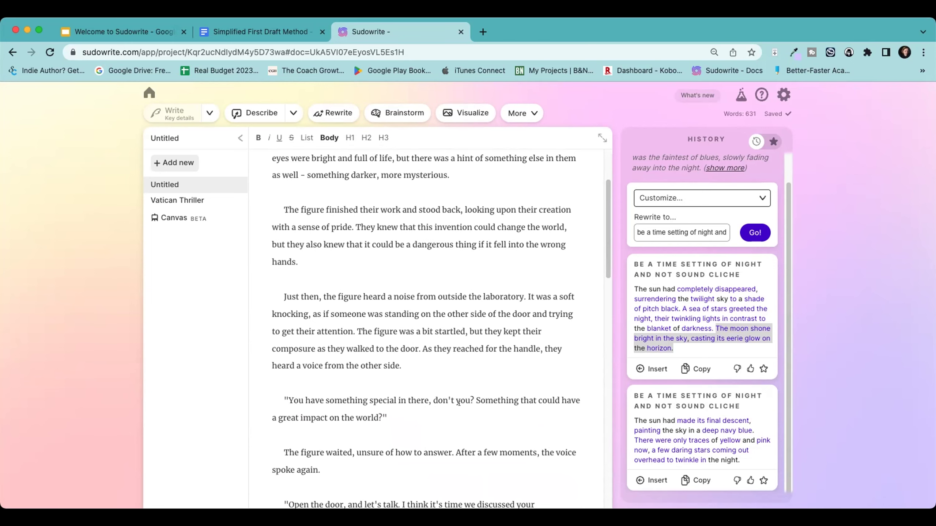
{"action": "scroll", "coordinate": [437, 392], "scroll_direction": "down", "scroll_amount": 9}
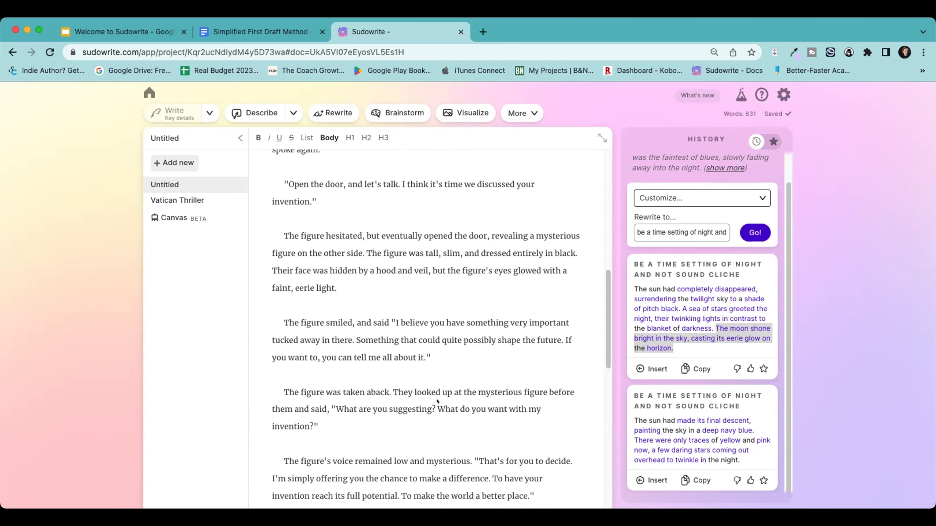
{"action": "left_click_drag", "start_coordinate": [615, 353], "coordinate": [672, 348]}
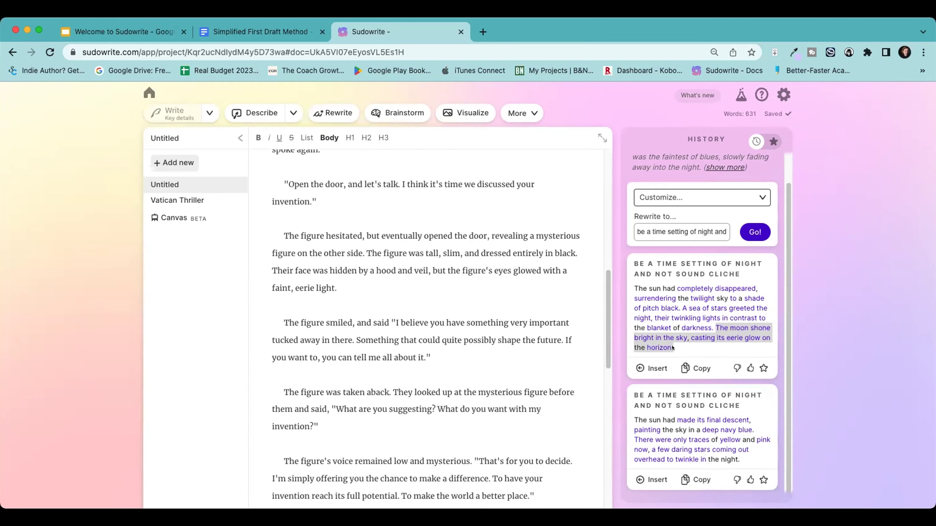
{"action": "scroll", "coordinate": [688, 221], "scroll_direction": "up", "scroll_amount": 2}
{"action": "left_click", "coordinate": [196, 200]}
{"action": "left_click", "coordinate": [172, 183]}
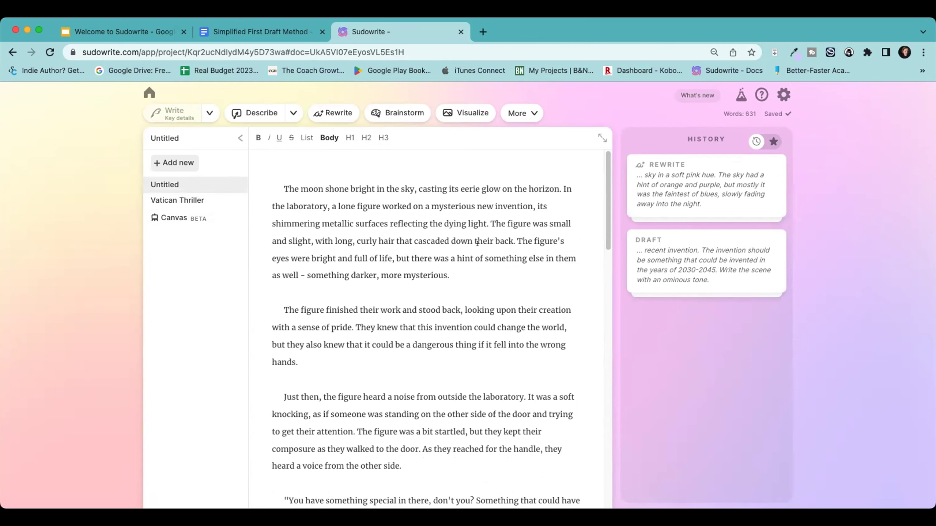
{"action": "left_click", "coordinate": [684, 257]}
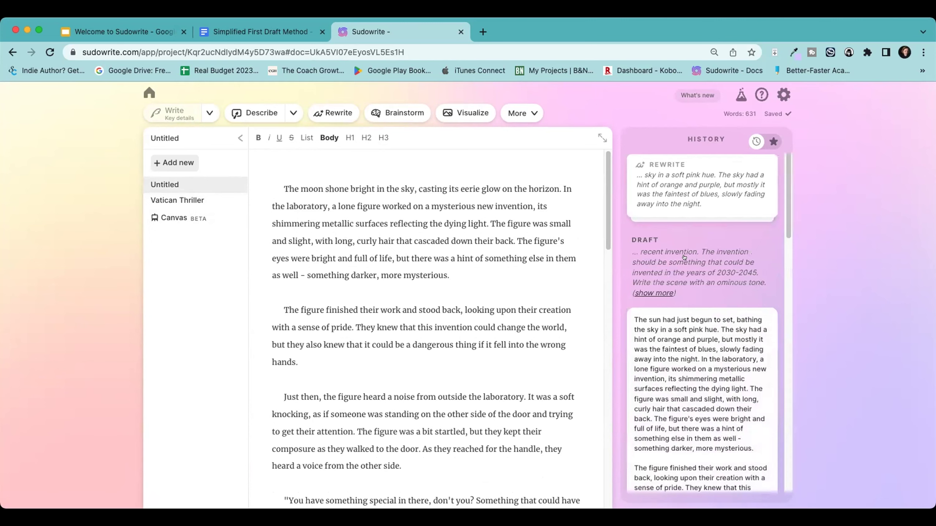
Step: Expand the history's Draft prompt and copy its full text, from "Write for me an opening scene" to "ominous tone"
{"action": "left_click", "coordinate": [657, 294]}
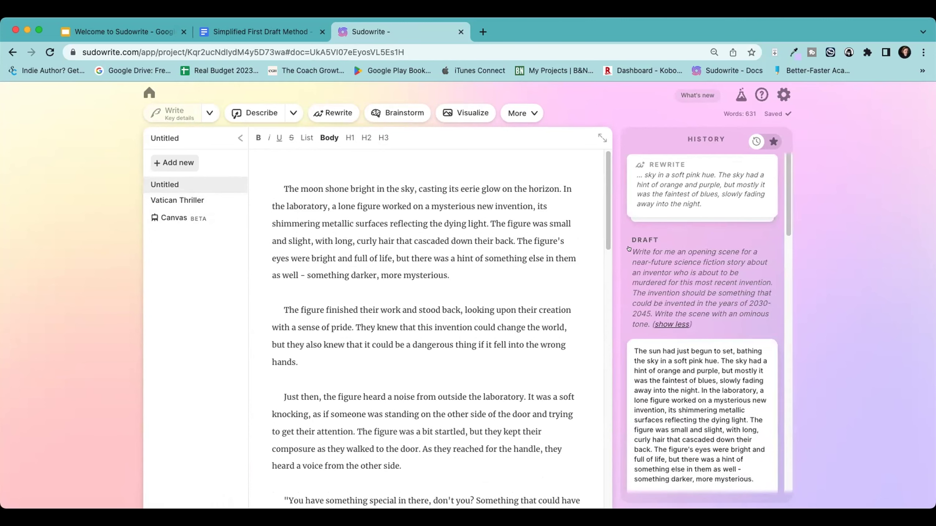
{"action": "left_click_drag", "start_coordinate": [628, 250], "coordinate": [645, 327]}
{"action": "key", "text": "super+c"}
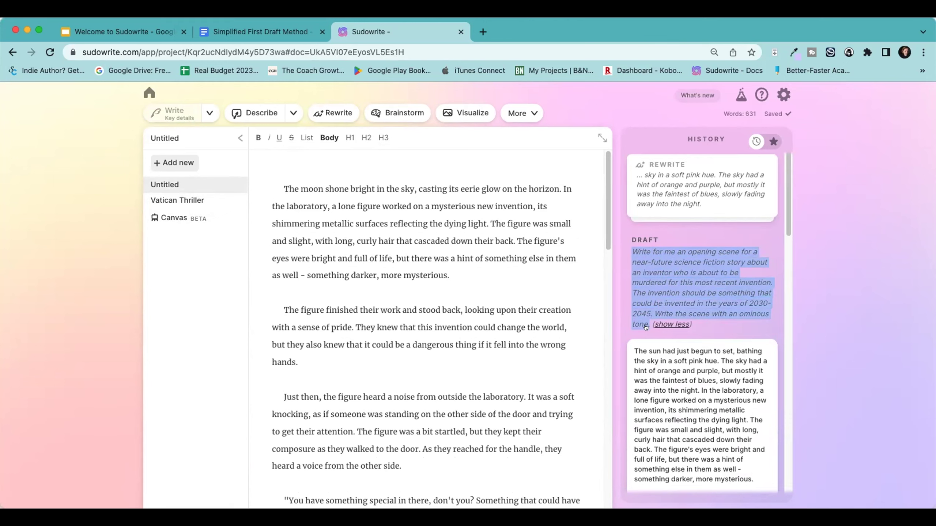
{"action": "left_click", "coordinate": [670, 325]}
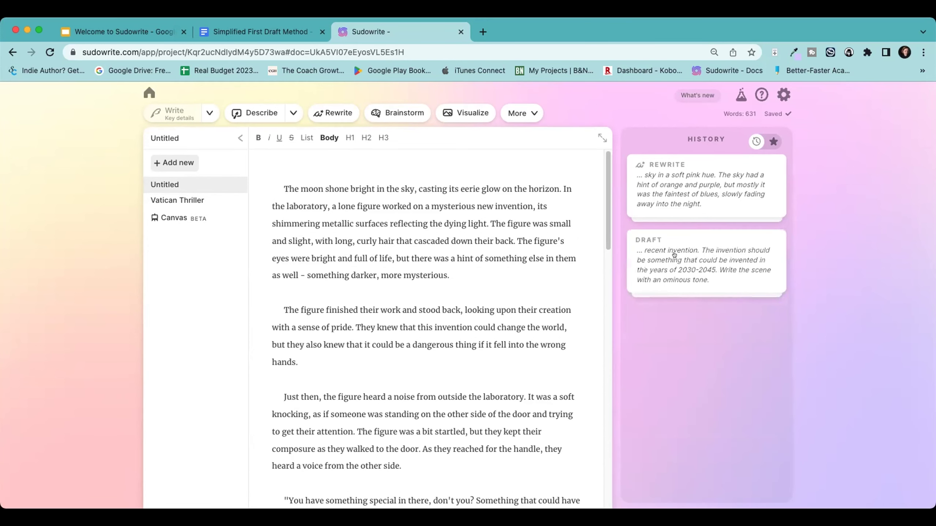
{"action": "left_click", "coordinate": [685, 274]}
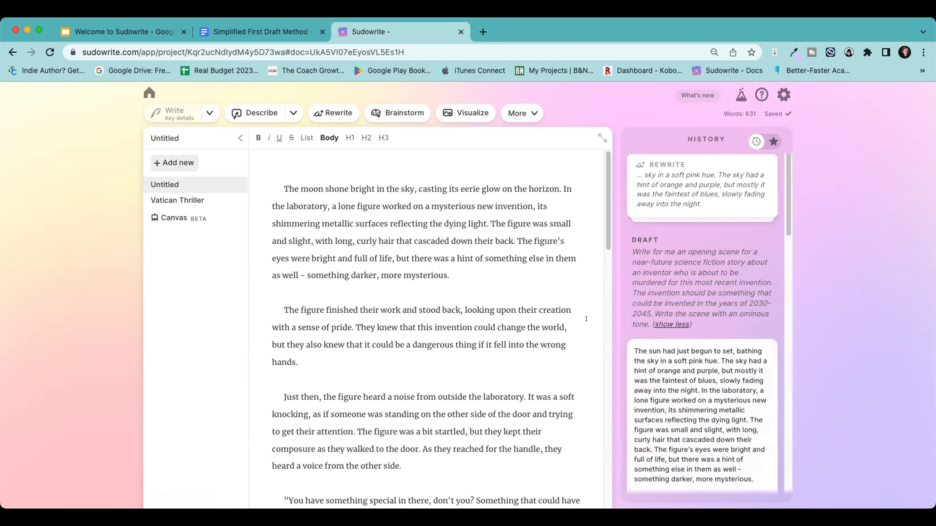
Step: Rename the current Untitled document as "Bad FD Science fiction"
{"action": "double_click", "coordinate": [186, 182]}
{"action": "double_click", "coordinate": [187, 181]}
{"action": "type", "text": "Bad FD "}
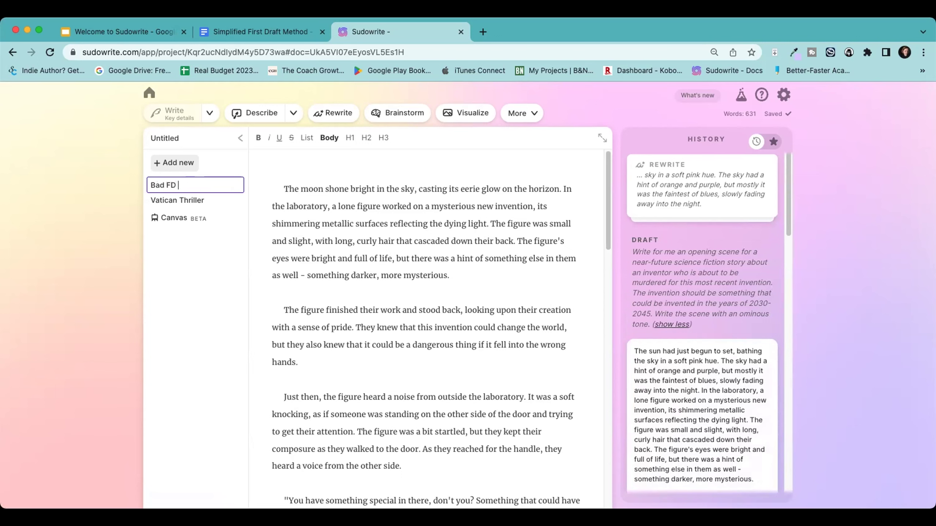
{"action": "type", "text": "Science fiction"}
Step: Add a new document and paste the copied prompt into its first-draft description
{"action": "left_click", "coordinate": [181, 162]}
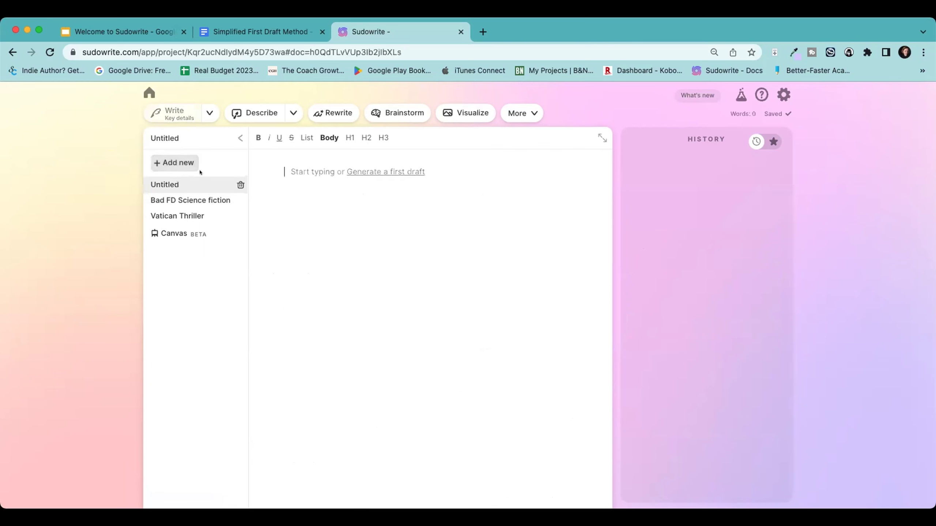
{"action": "left_click", "coordinate": [358, 171]}
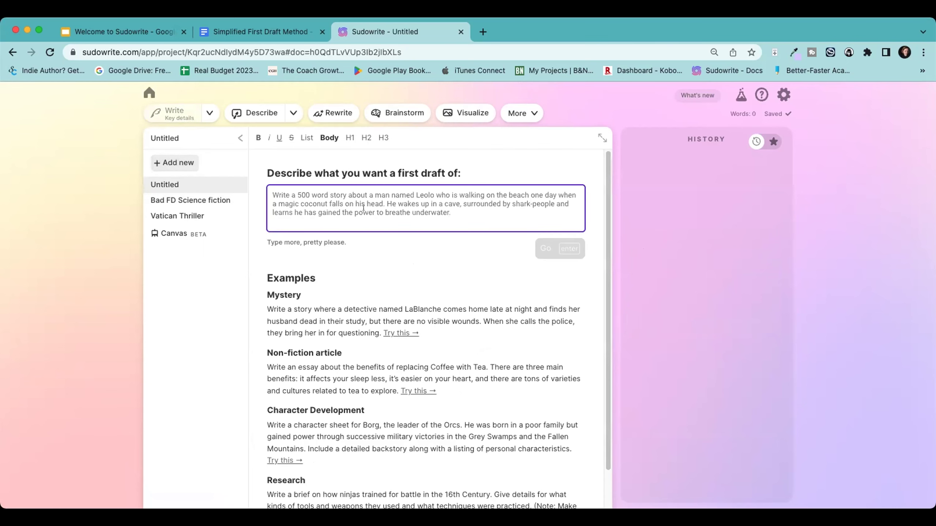
{"action": "key", "text": "super+v"}
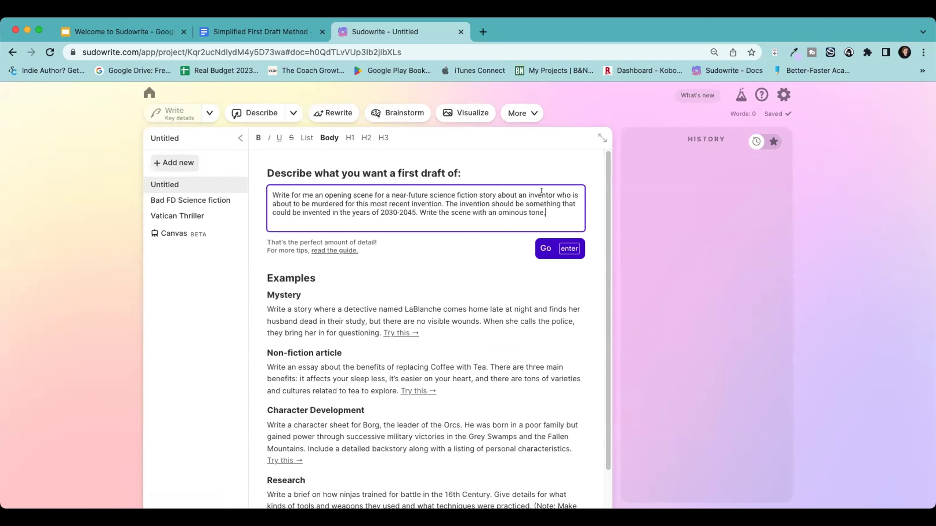
Step: Edit the prompt so it describes "a female inventor" murdered for "her most recent invention"
{"action": "left_click", "coordinate": [526, 190]}
{"action": "key", "text": "BackSpace"}
{"action": "type", "text": "female"}
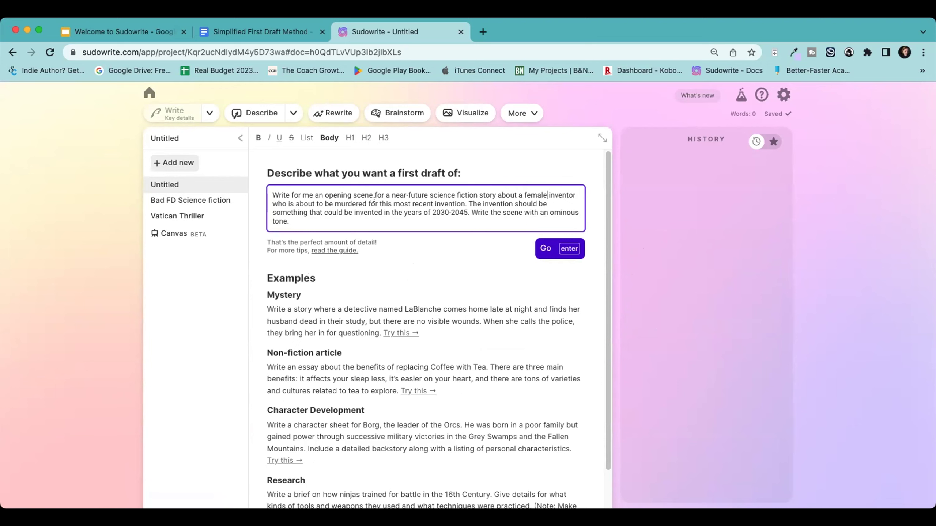
{"action": "double_click", "coordinate": [390, 201]}
{"action": "type", "text": "her"}
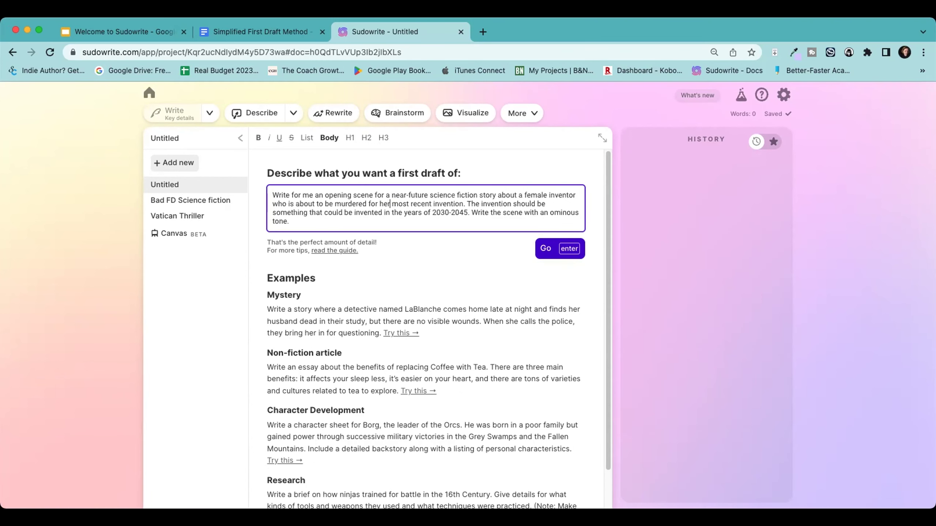
Step: Extend the prompt after "her most recent invention" with "affecting how long it takes for vegetables to decompose"
{"action": "left_click", "coordinate": [463, 204]}
{"action": "type", "text": "affecting"}
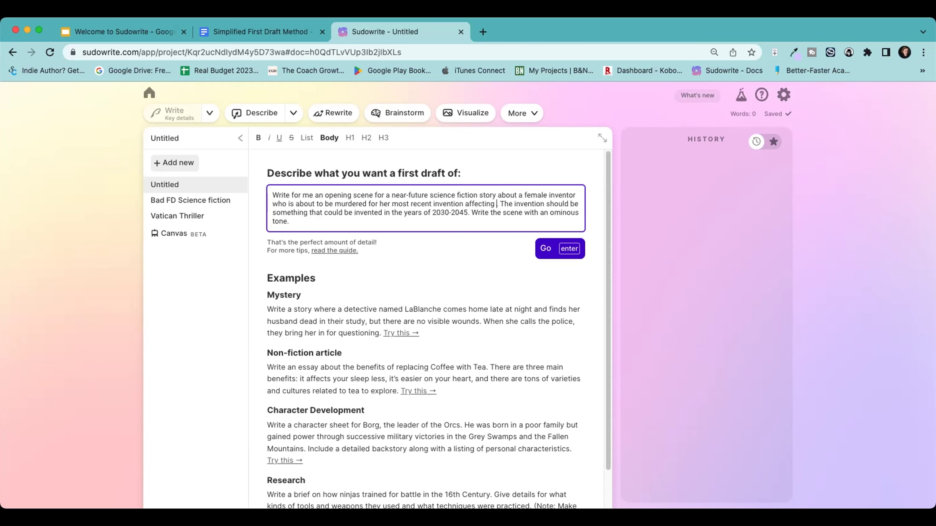
{"action": "type", "text": "ow long it take"}
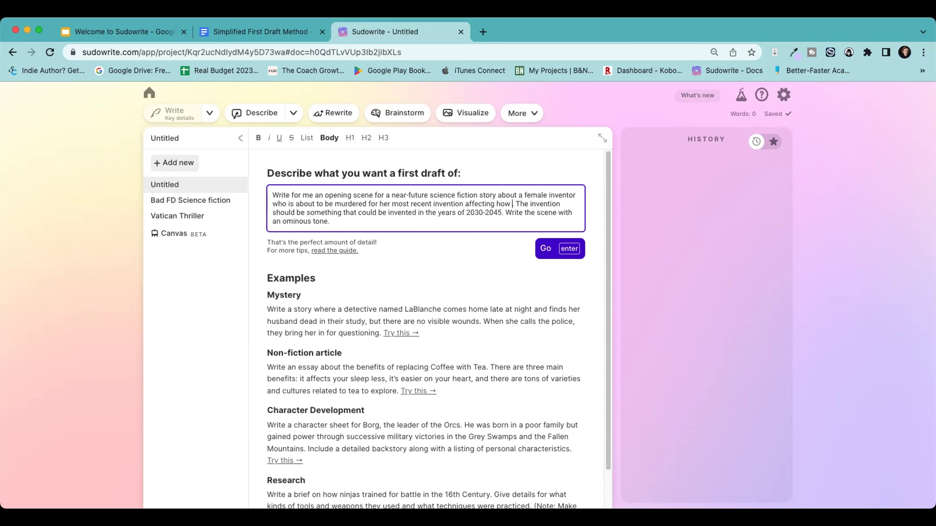
{"action": "type", "text": "s for vegetable"}
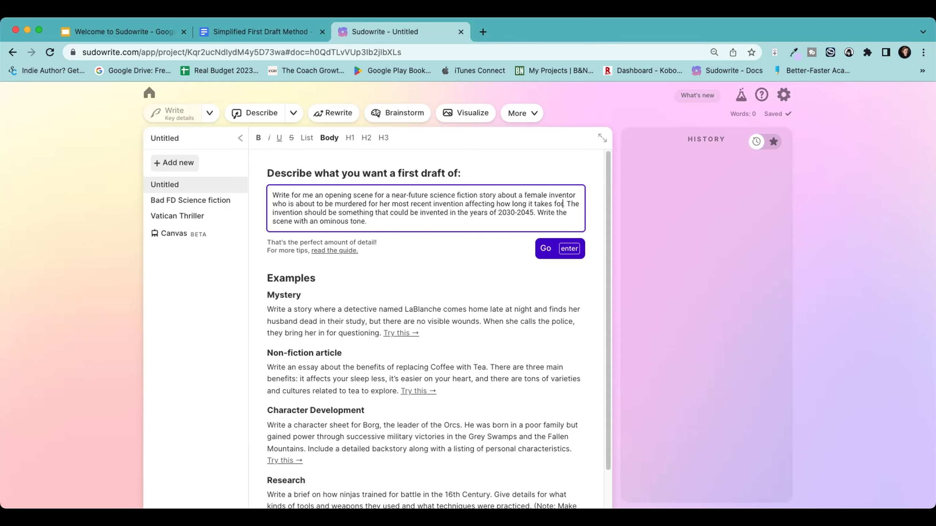
{"action": "type", "text": "s to decomp "}
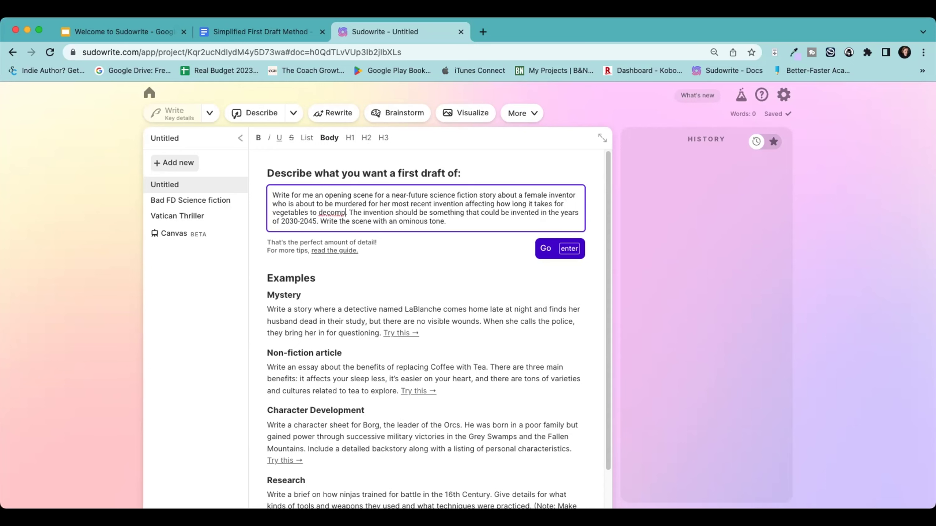
{"action": "type", "text": "ose"}
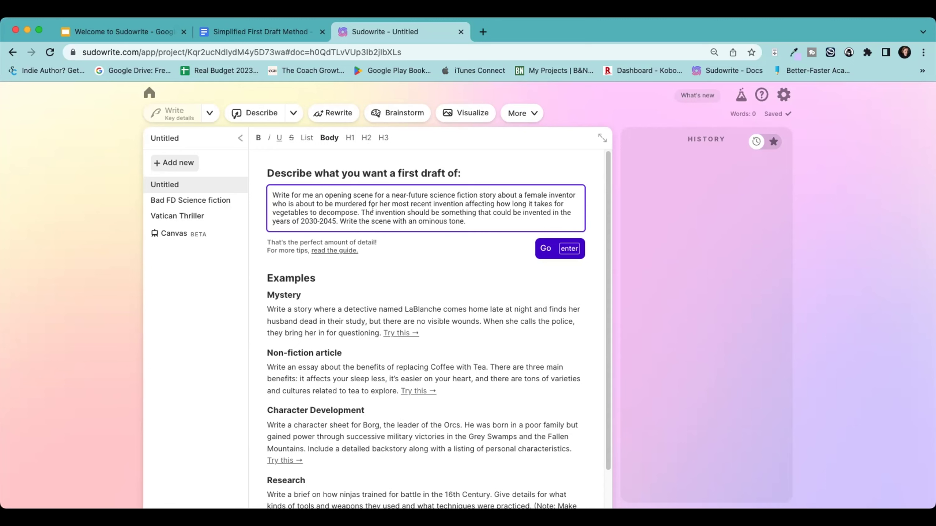
Step: Delete the prompt's sentence about the years 2030-2045, change the tone wording to "a campy, humorous tone" and continue with "The killer is her"
{"action": "left_click_drag", "start_coordinate": [361, 213], "coordinate": [330, 217]}
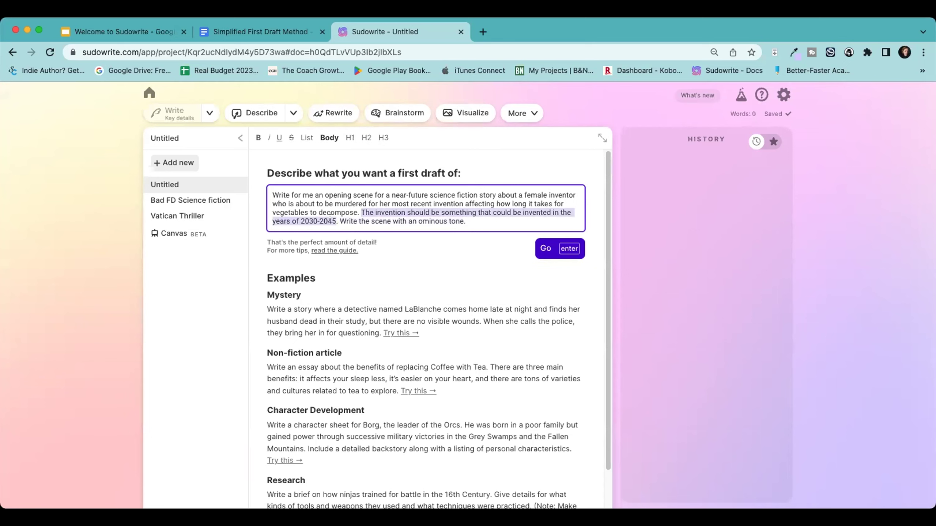
{"action": "key", "text": "BackSpace"}
{"action": "key", "text": "BackSpace"}
{"action": "key", "text": "BackSpace"}
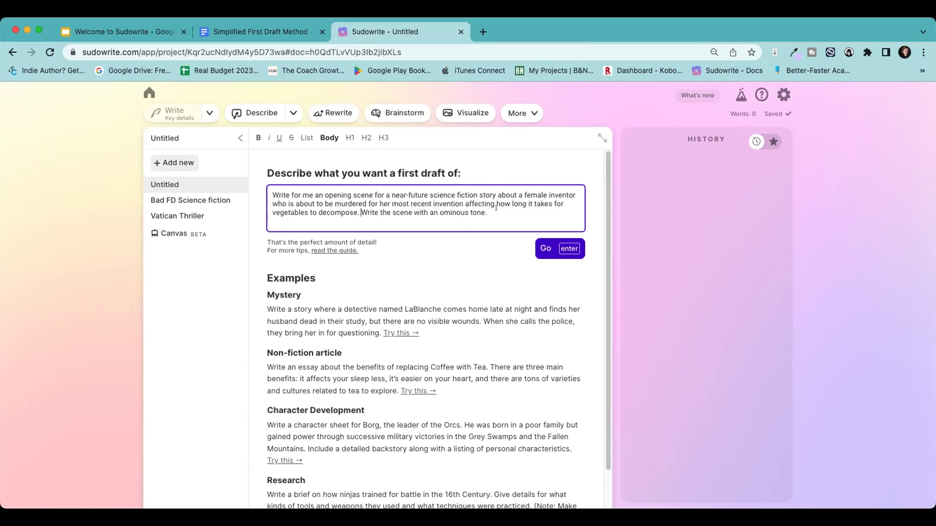
{"action": "left_click_drag", "start_coordinate": [445, 210], "coordinate": [487, 209]}
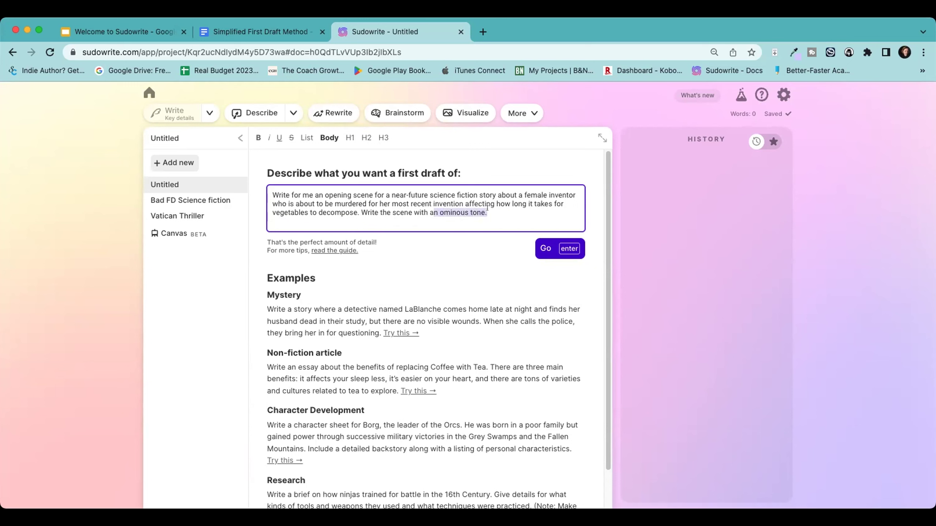
{"action": "type", "text": "campy, hu"}
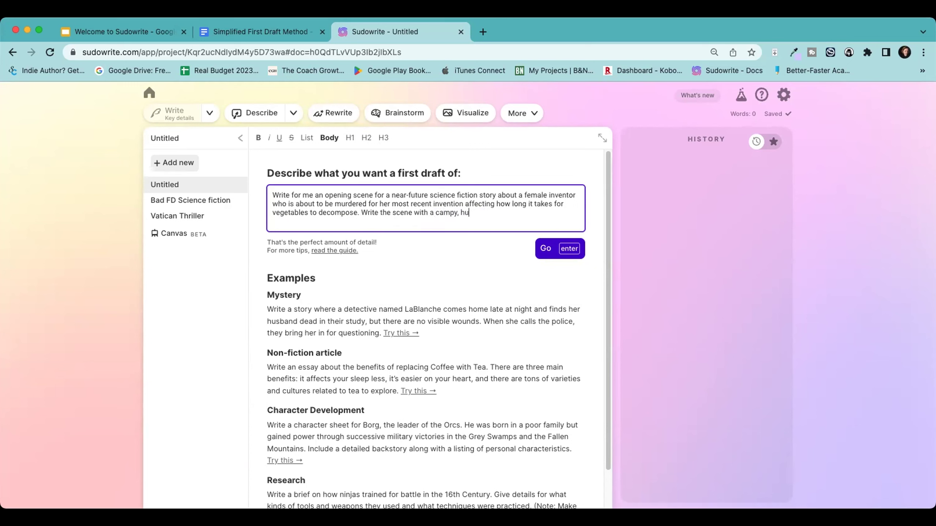
{"action": "type", "text": "morous tone. The killer is her "}
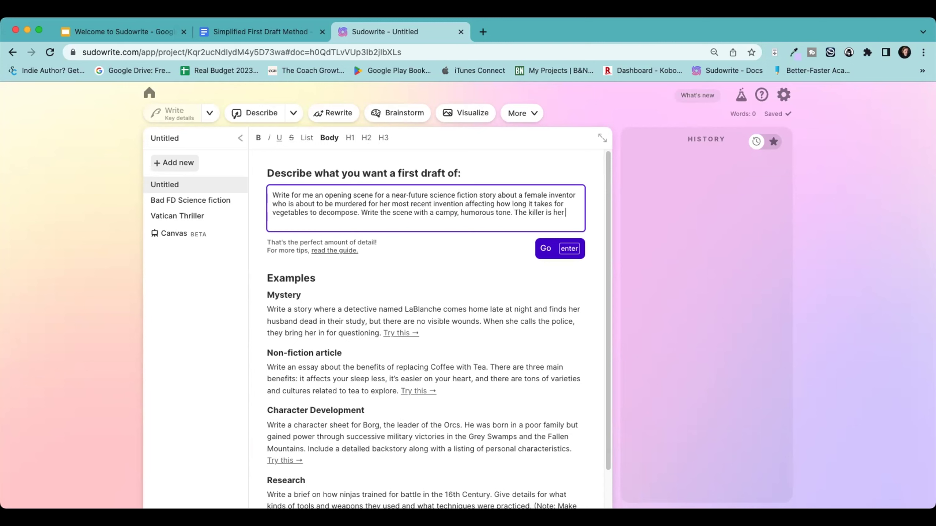
Step: Complete the killer sentence with "chiropractor, who is really tired of his asparagus and avocados spoiling at inconvenient times." and generate the draft
{"action": "type", "text": "chiropractor, who is really tired of his"}
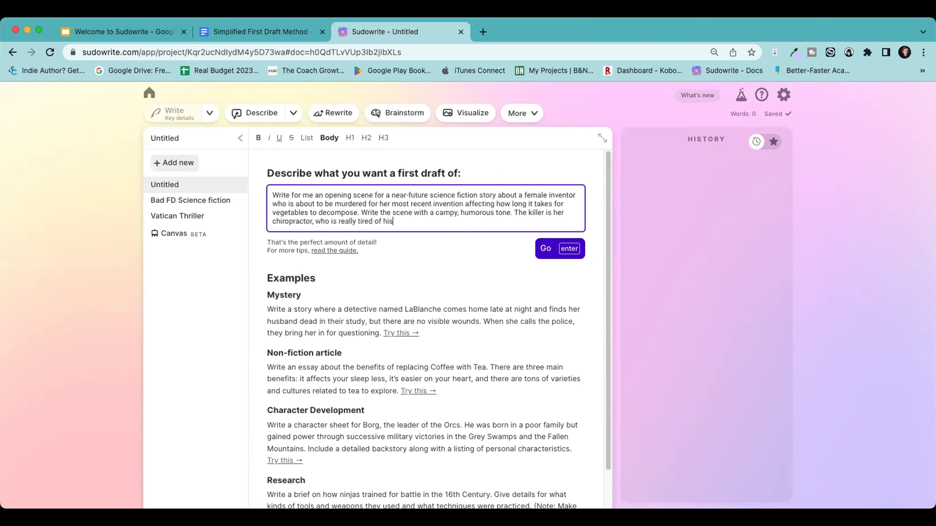
{"action": "type", "text": " asparagus and ac"}
{"action": "type", "text": "ci"}
{"action": "key", "text": "BackSpace"}
{"action": "key", "text": "BackSpace"}
{"action": "key", "text": "BackSpace"}
{"action": "type", "text": "vocados spoling"}
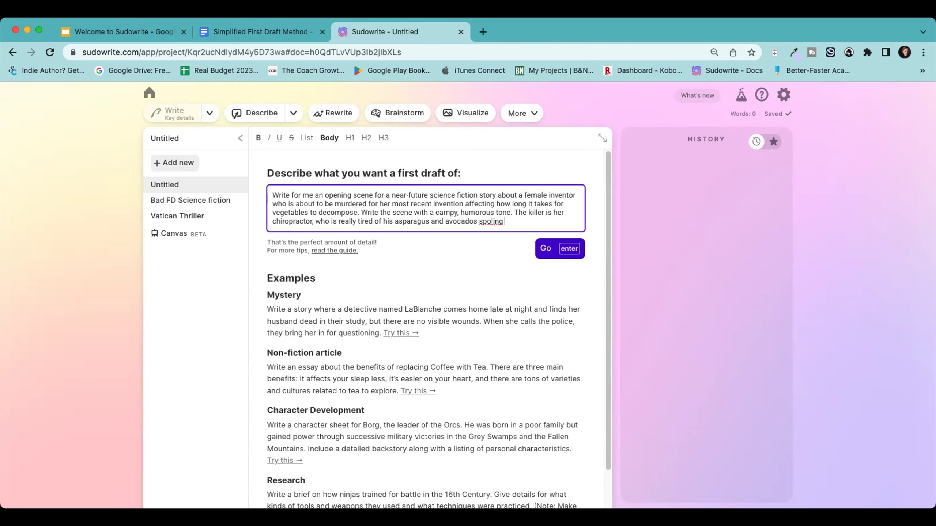
{"action": "key", "text": "BackSpace"}
{"action": "key", "text": "BackSpace"}
{"action": "key", "text": "BackSpace"}
{"action": "key", "text": "BackSpace"}
{"action": "key", "text": "BackSpace"}
{"action": "type", "text": "iling at inconvenient times."}
{"action": "left_click", "coordinate": [541, 246]}
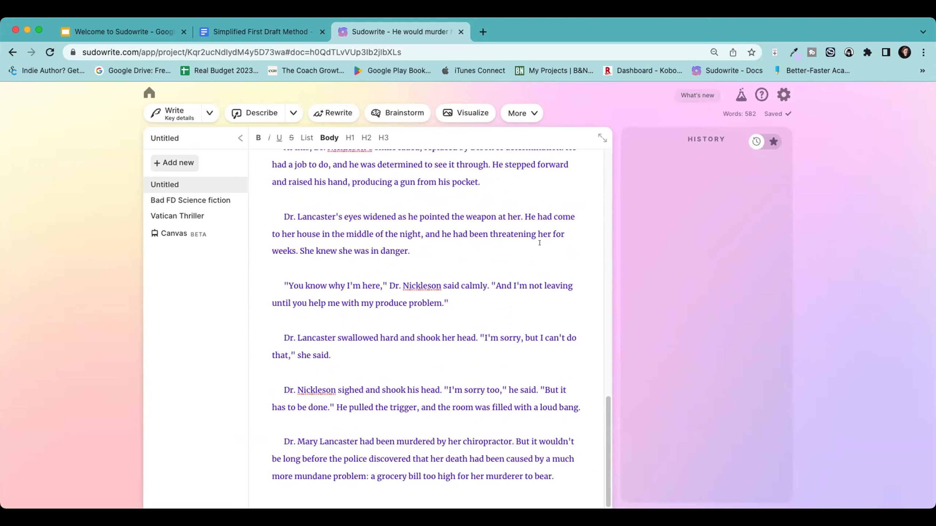
Step: Look over the campy draft, reload its document's history and copy the full prompt from the Draft entry
{"action": "scroll", "coordinate": [510, 225], "scroll_direction": "up", "scroll_amount": 20}
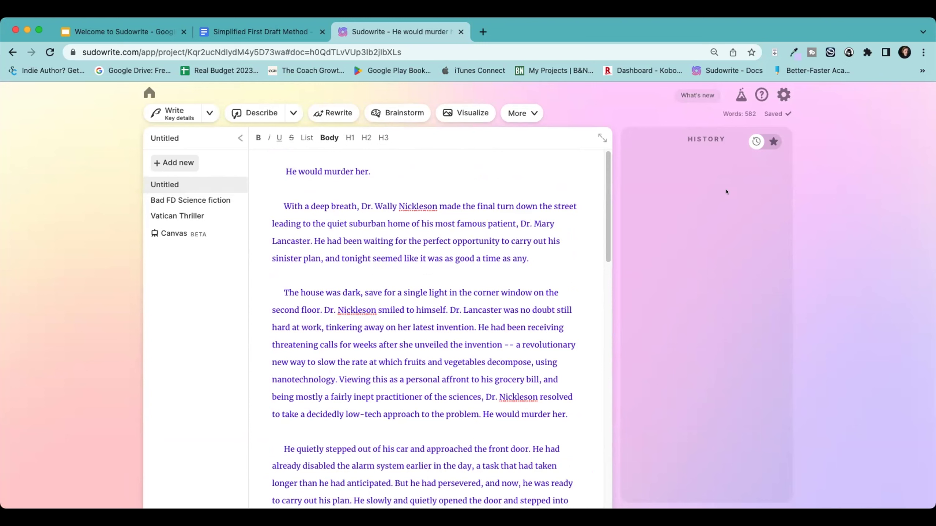
{"action": "left_click", "coordinate": [164, 200]}
{"action": "left_click", "coordinate": [166, 184]}
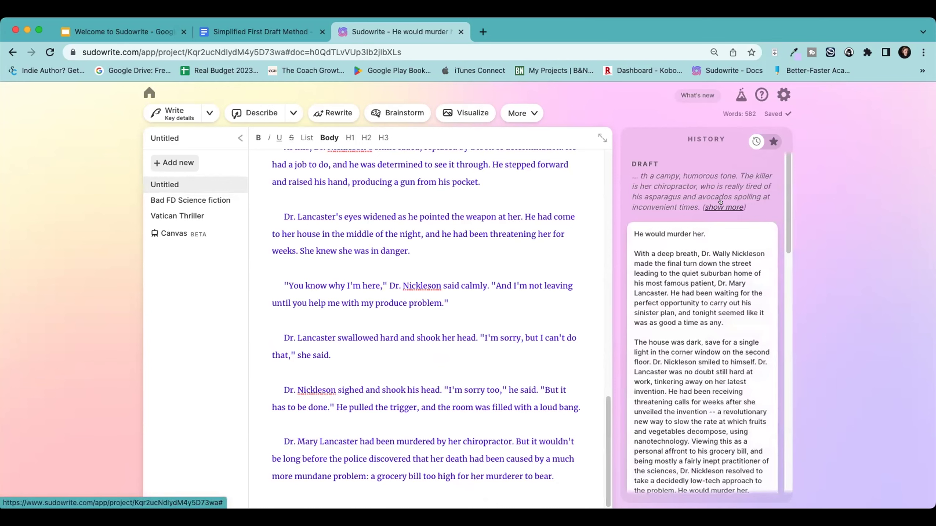
{"action": "left_click", "coordinate": [721, 205]}
{"action": "left_click_drag", "start_coordinate": [631, 173], "coordinate": [652, 274]}
{"action": "key", "text": "super+c"}
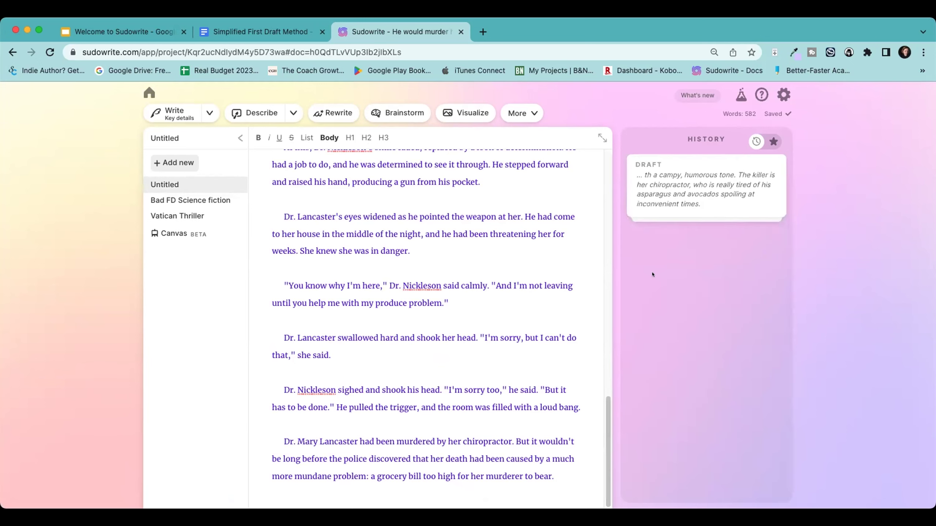
Step: Add another new document and paste the campy chiropractor prompt into its first-draft description
{"action": "left_click", "coordinate": [167, 162]}
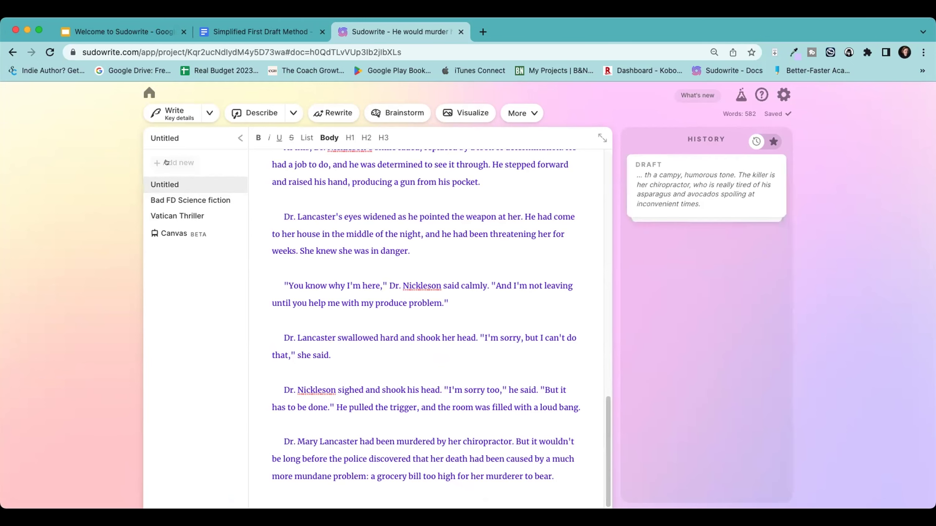
{"action": "left_click", "coordinate": [368, 164]}
{"action": "key", "text": "super+v"}
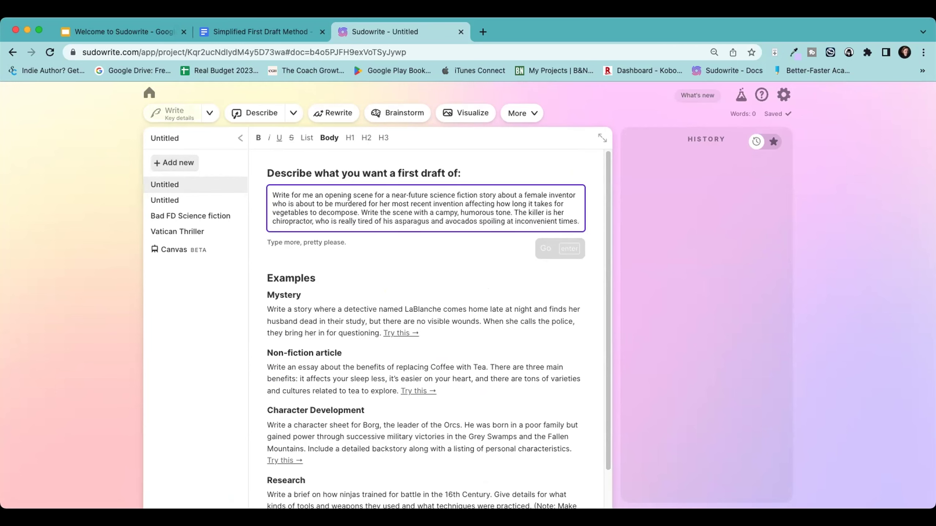
{"action": "scroll", "coordinate": [495, 181], "scroll_direction": "down", "scroll_amount": 3}
{"action": "scroll", "coordinate": [543, 200], "scroll_direction": "up", "scroll_amount": 3}
Step: Append the instruction "Write the scene in the inventor's POV" to the prompt and generate the draft
{"action": "type", "text": "Write the scene"}
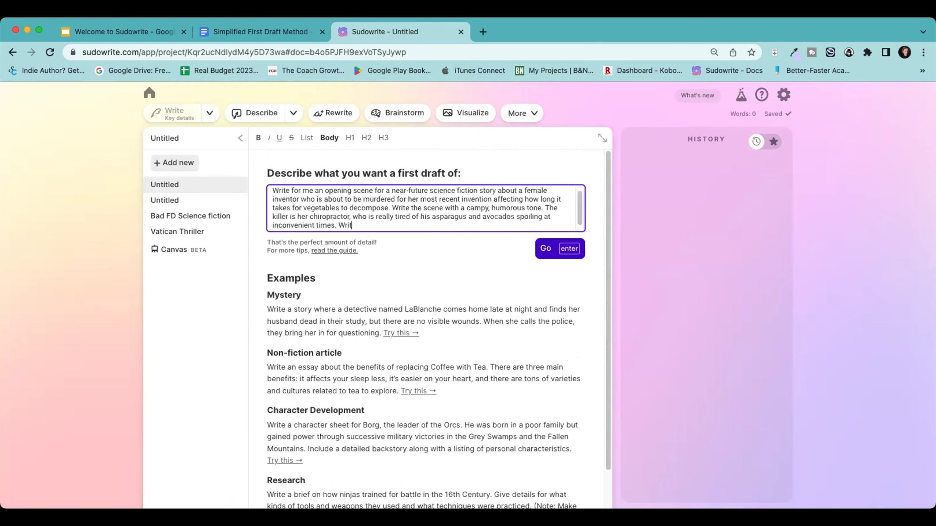
{"action": "type", "text": " in "}
{"action": "type", "text": "the inven"}
{"action": "type", "text": "tors POC"}
{"action": "key", "text": "BackSpace"}
{"action": "type", "text": "V"}
{"action": "left_click", "coordinate": [439, 225]}
{"action": "type", "text": "'"}
{"action": "left_click", "coordinate": [543, 248]}
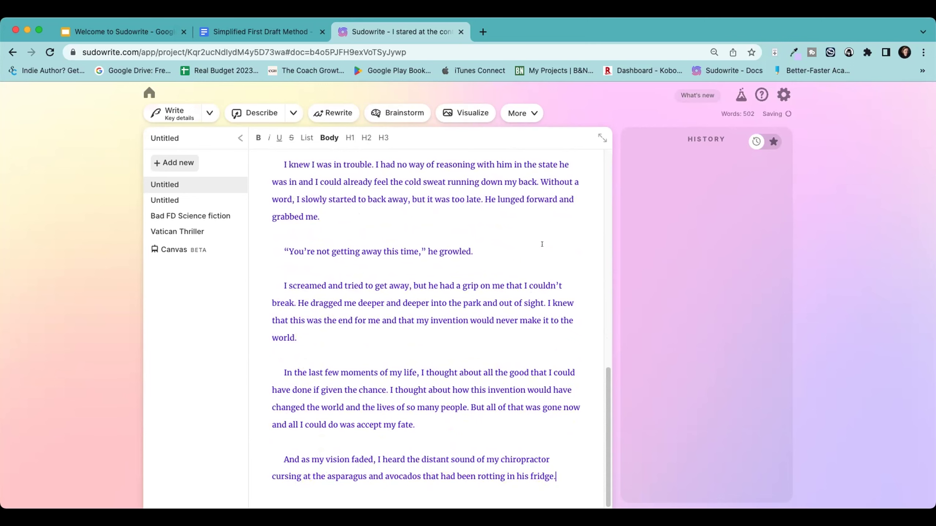
Step: Read through the inventor's POV draft and set up a customized Rewrite of its first two paragraphs
{"action": "scroll", "coordinate": [542, 252], "scroll_direction": "up", "scroll_amount": 15}
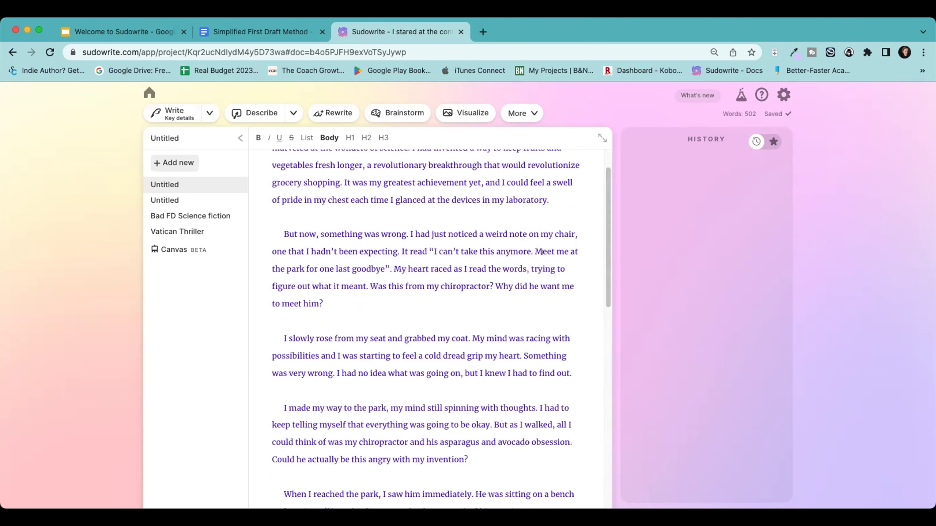
{"action": "scroll", "coordinate": [542, 252], "scroll_direction": "down", "scroll_amount": 5}
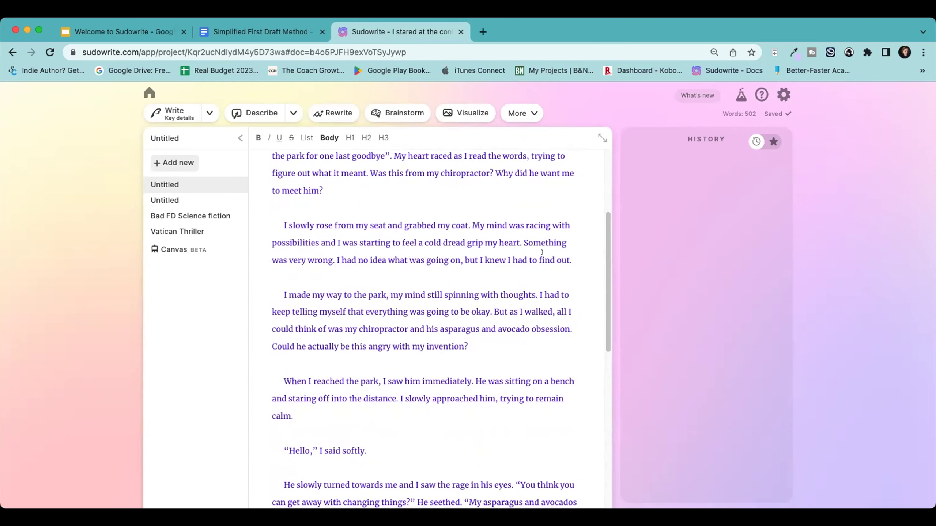
{"action": "scroll", "coordinate": [542, 252], "scroll_direction": "up", "scroll_amount": 4}
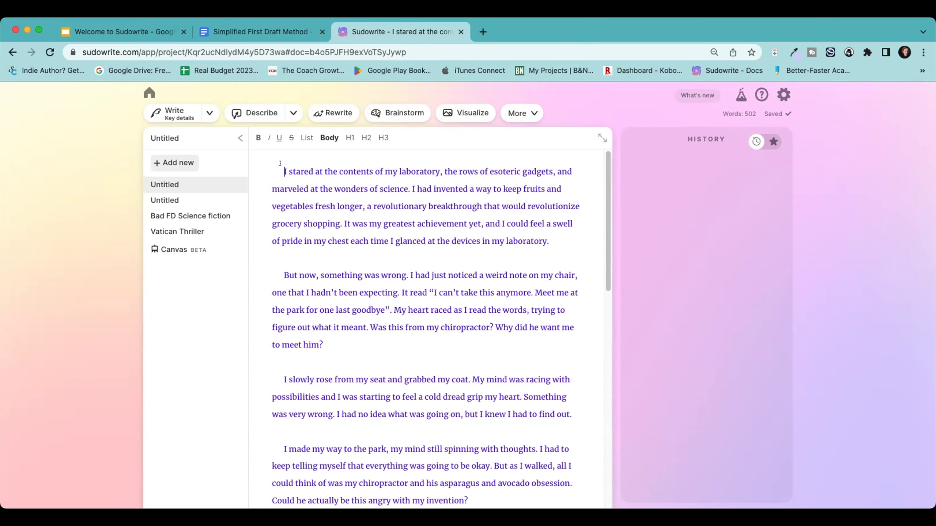
{"action": "left_click_drag", "start_coordinate": [299, 181], "coordinate": [401, 347]}
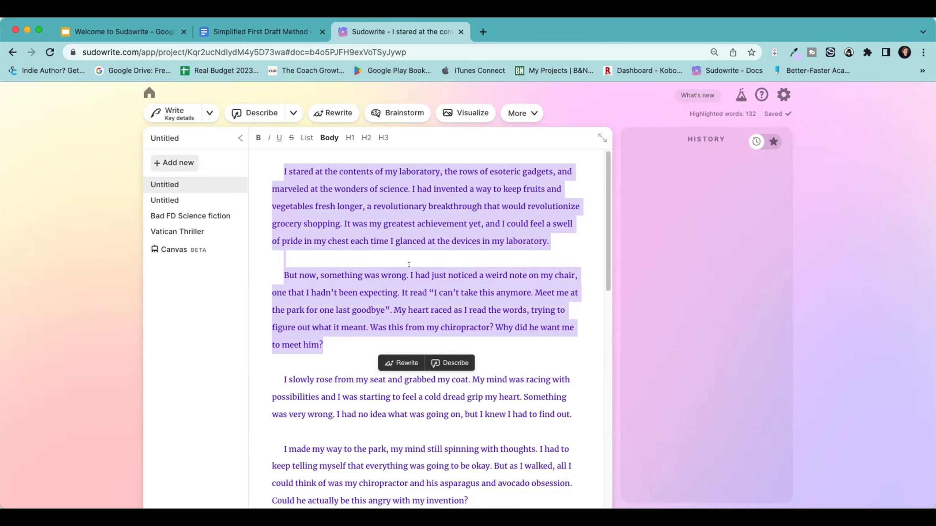
{"action": "left_click", "coordinate": [402, 363]}
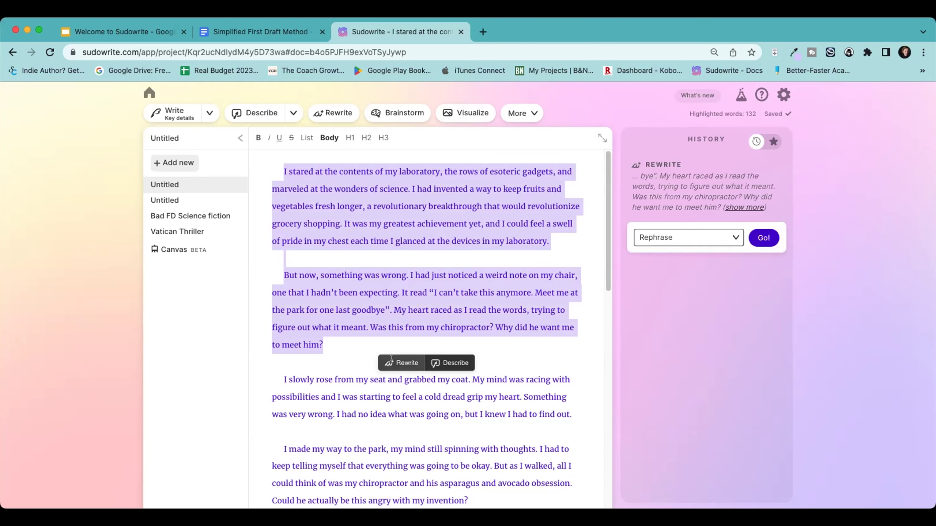
{"action": "left_click", "coordinate": [679, 237]}
{"action": "left_click", "coordinate": [659, 365]}
{"action": "left_click", "coordinate": [659, 273]}
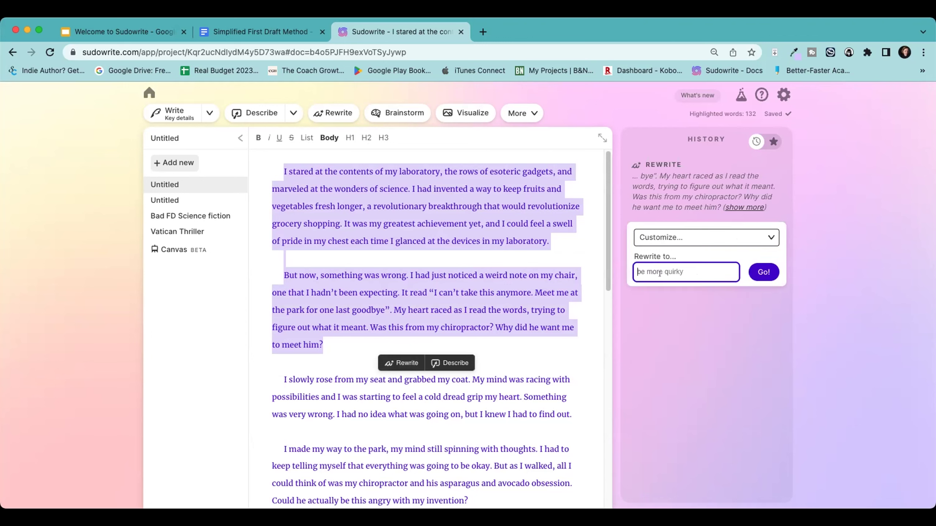
Step: Generate a rewrite of the selected paragraphs with the instruction "be from the POV of the inventor's cat"
{"action": "type", "text": "be from the POV of a"}
{"action": "key", "text": "BackSpace"}
{"action": "key", "text": "BackSpace"}
{"action": "type", "text": "the inventor's cat"}
{"action": "left_click", "coordinate": [771, 278]}
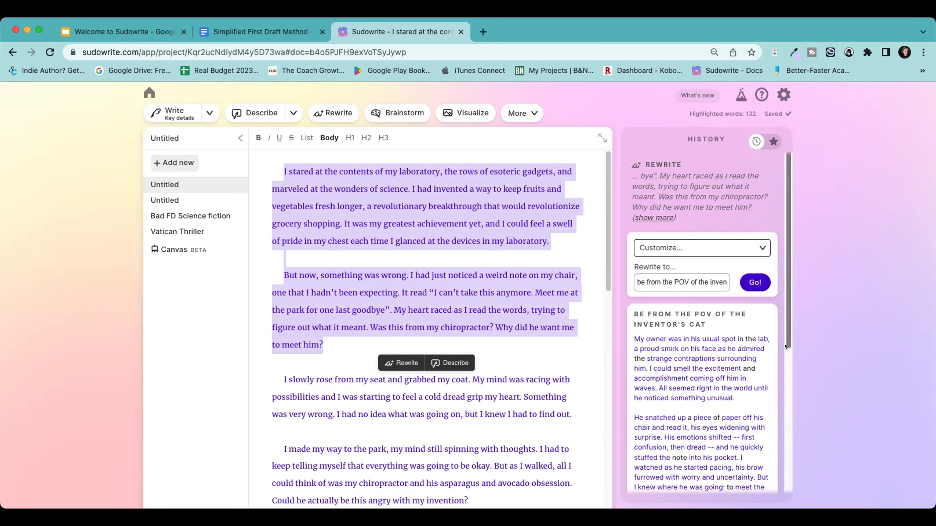
Step: Read the generated rewrites told from the inventor's cat's point of view
{"action": "scroll", "coordinate": [775, 348], "scroll_direction": "down", "scroll_amount": 2}
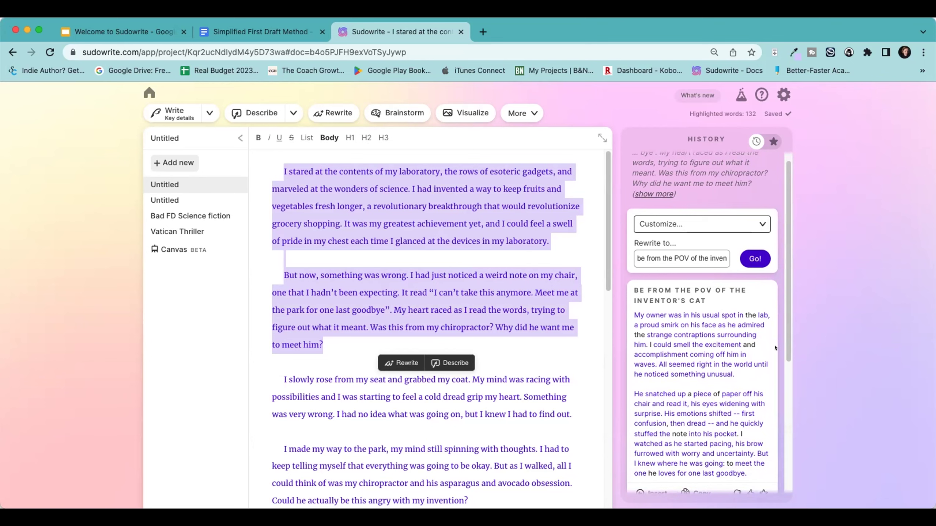
{"action": "scroll", "coordinate": [744, 338], "scroll_direction": "down", "scroll_amount": 1}
{"action": "scroll", "coordinate": [745, 337], "scroll_direction": "down", "scroll_amount": 1}
{"action": "scroll", "coordinate": [745, 337], "scroll_direction": "down", "scroll_amount": 3}
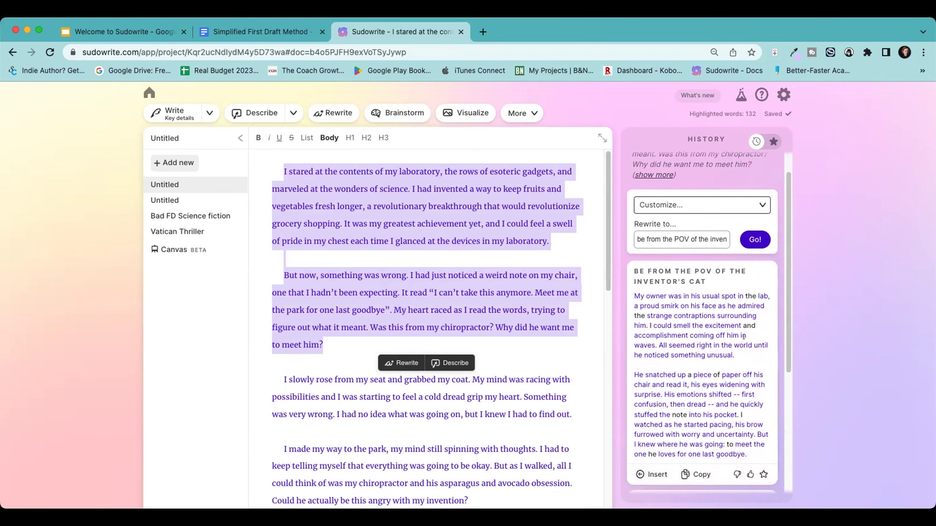
{"action": "scroll", "coordinate": [744, 338], "scroll_direction": "down", "scroll_amount": 1}
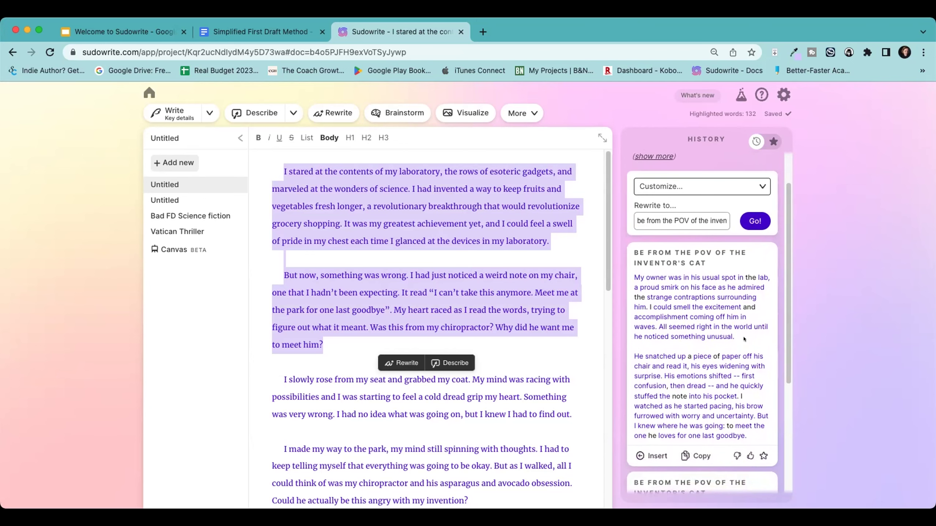
{"action": "scroll", "coordinate": [744, 339], "scroll_direction": "down", "scroll_amount": 1}
{"action": "scroll", "coordinate": [743, 338], "scroll_direction": "down", "scroll_amount": 5}
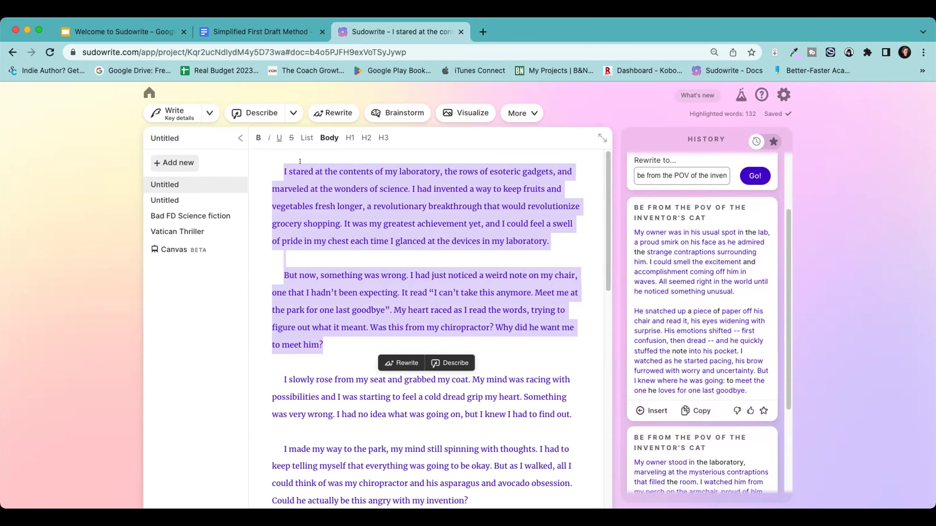
Step: Select the sentence "I had invented a way to keep fruits and vegetables fresh longer…" and limit the Describe senses to Taste only
{"action": "left_click", "coordinate": [407, 291]}
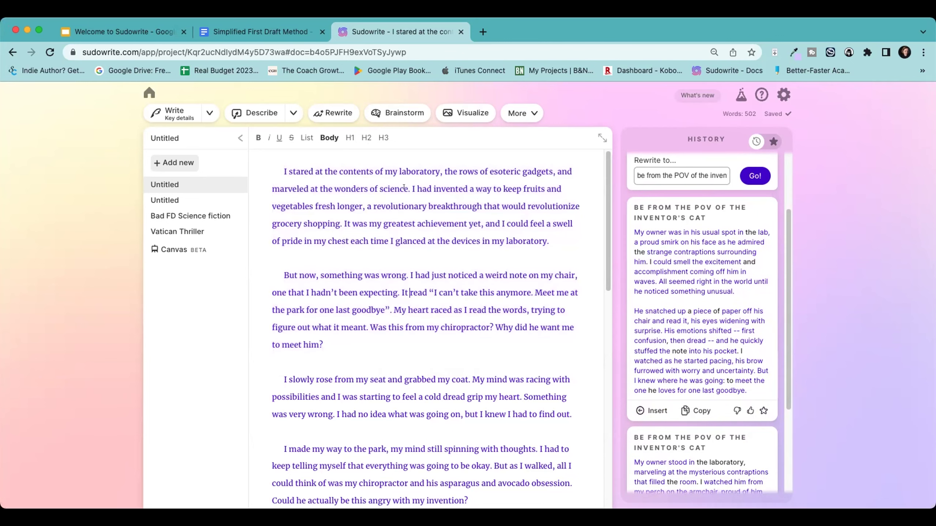
{"action": "left_click_drag", "start_coordinate": [411, 189], "coordinate": [342, 216]}
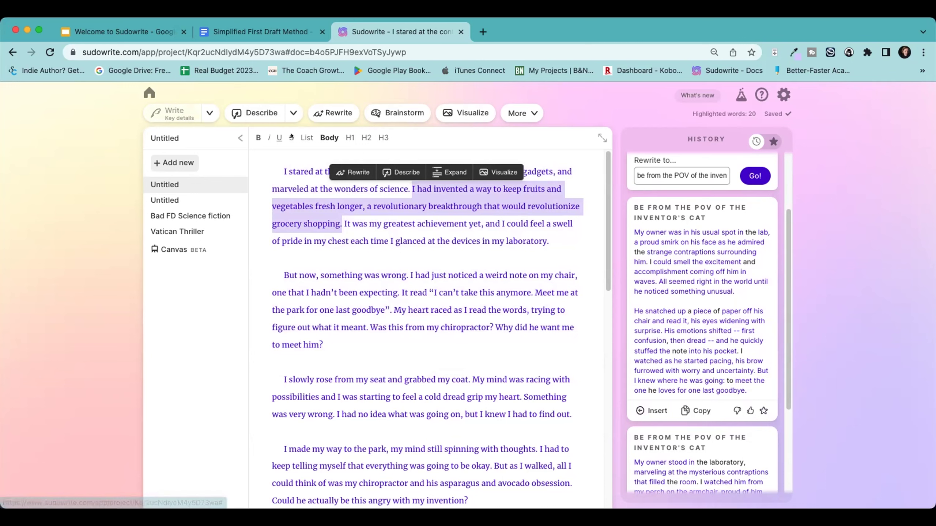
{"action": "left_click", "coordinate": [293, 111]}
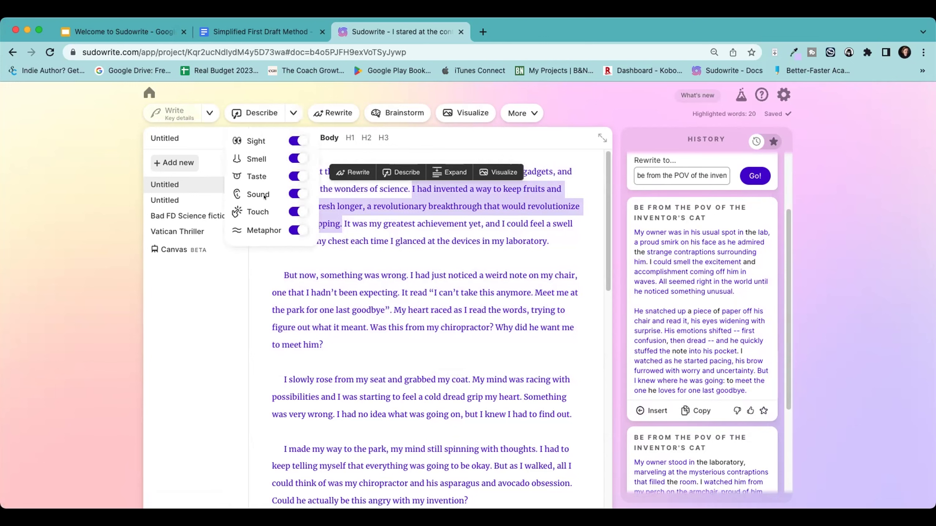
{"action": "left_click", "coordinate": [299, 141]}
{"action": "left_click", "coordinate": [297, 159]}
{"action": "left_click", "coordinate": [295, 193]}
{"action": "left_click", "coordinate": [297, 211]}
{"action": "left_click", "coordinate": [296, 230]}
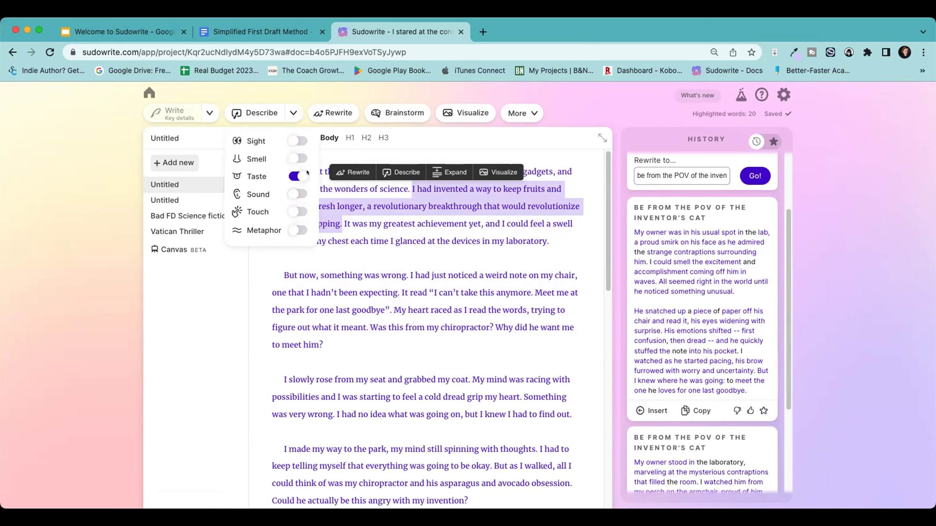
Step: Turn Metaphor, Touch and Smell back on in the Describe settings
{"action": "left_click", "coordinate": [296, 229]}
{"action": "left_click", "coordinate": [295, 208]}
{"action": "left_click", "coordinate": [295, 156]}
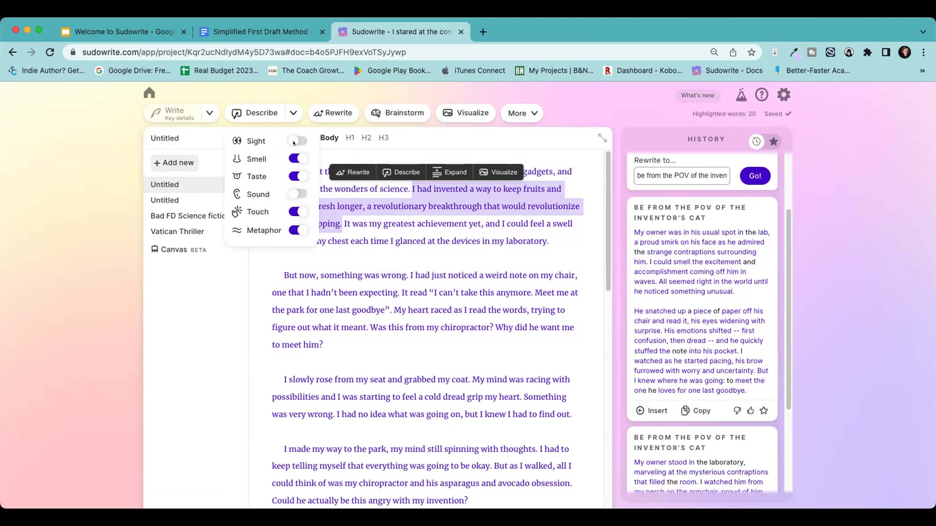